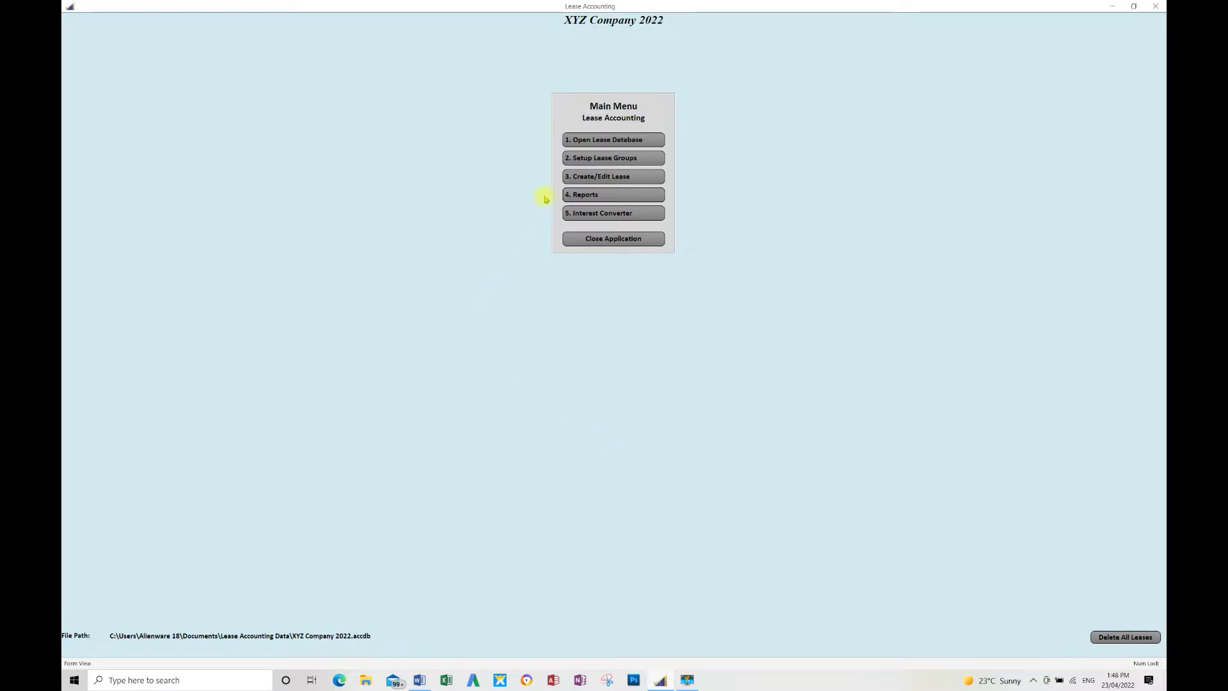
Export the lease reports for a 12-month period ended June 2022
click(621, 199)
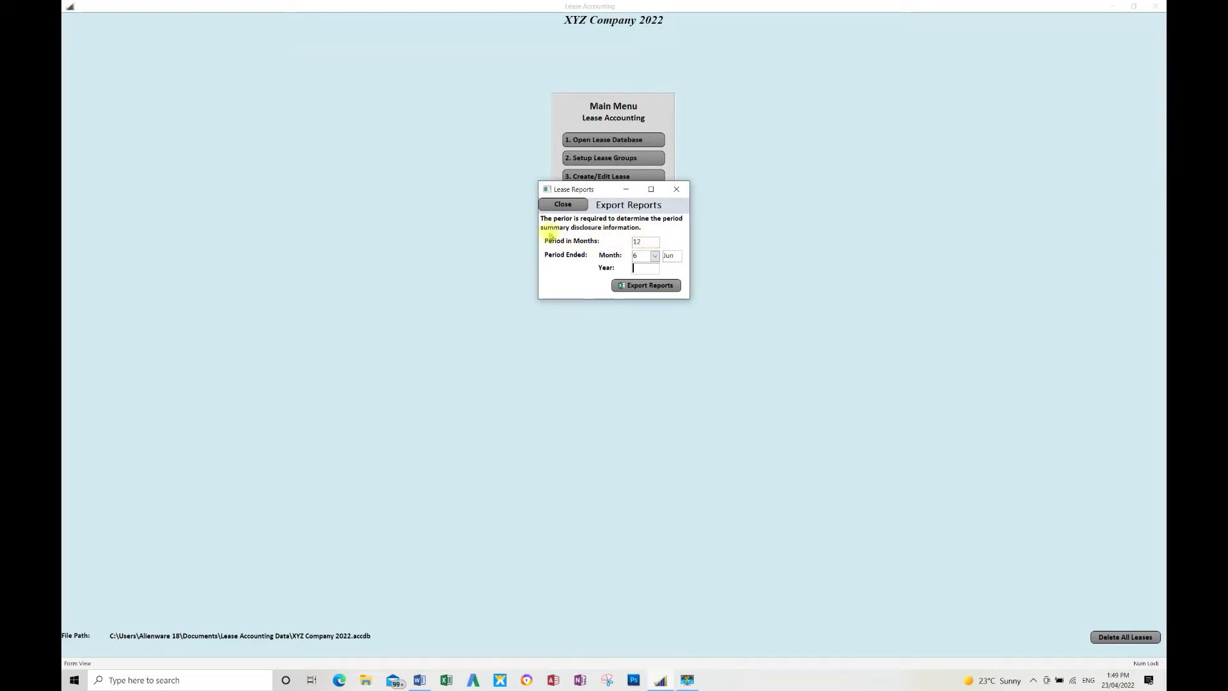
click(647, 241)
click(642, 256)
click(641, 243)
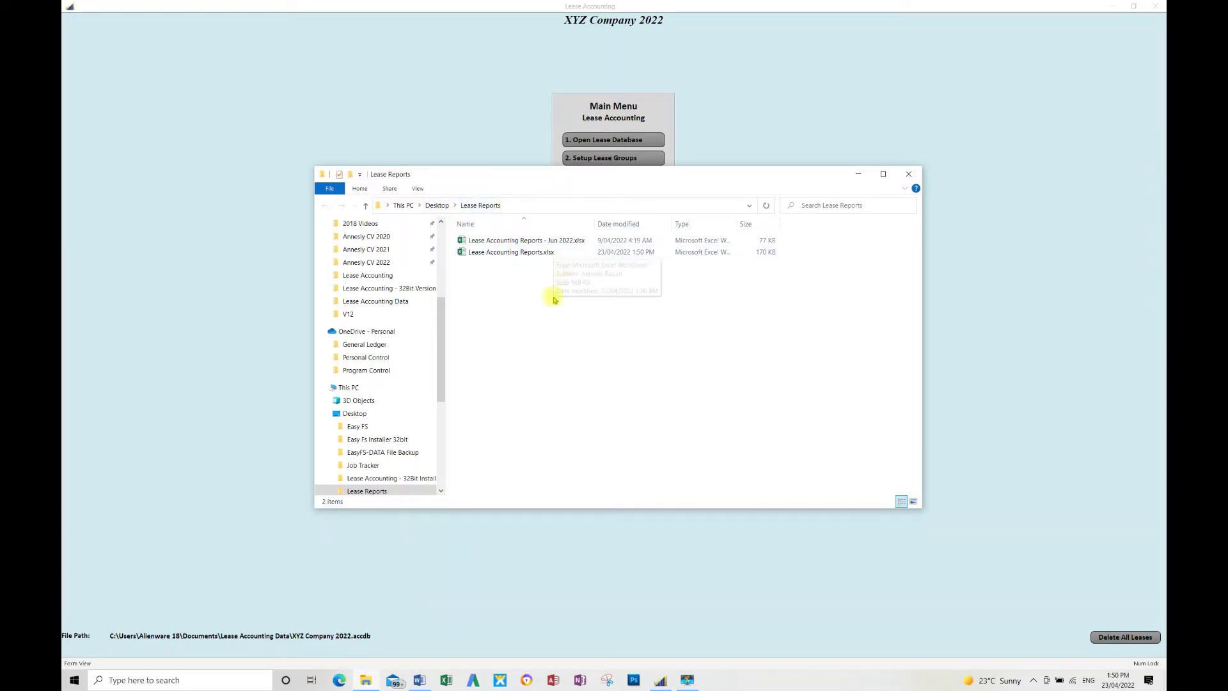
Open the exported Lease Accounting Reports.xlsx from the Lease Reports folder and show its Summary sheet
click(531, 254)
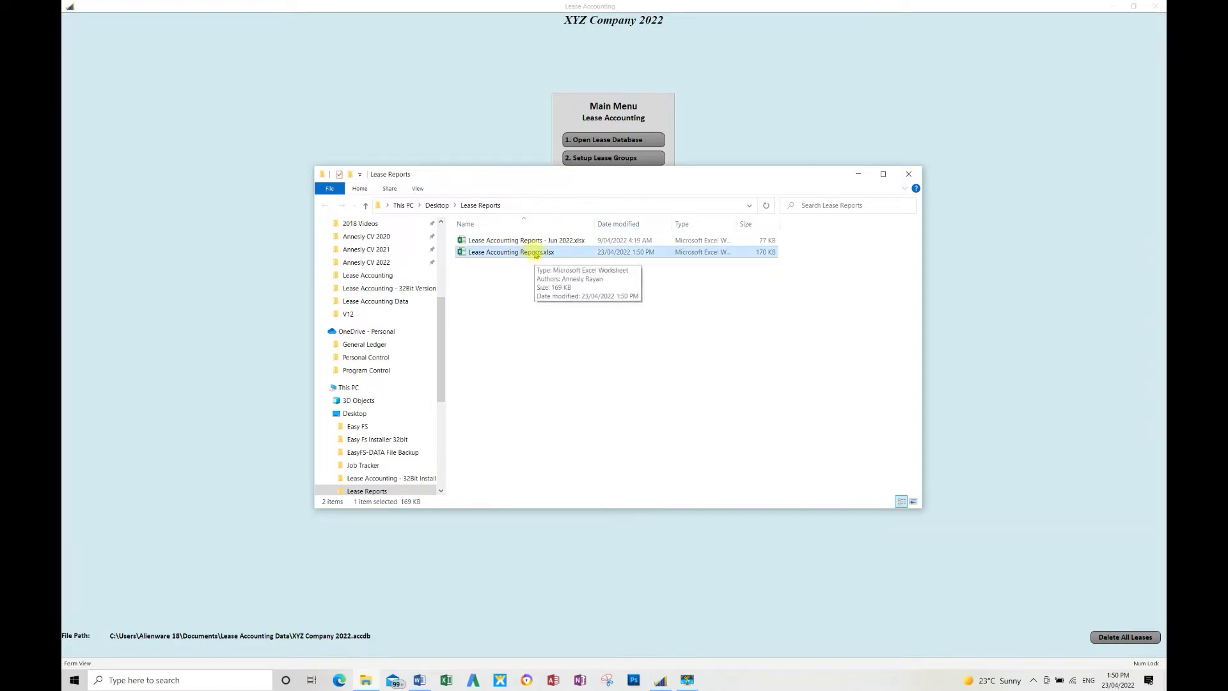
double_click(536, 254)
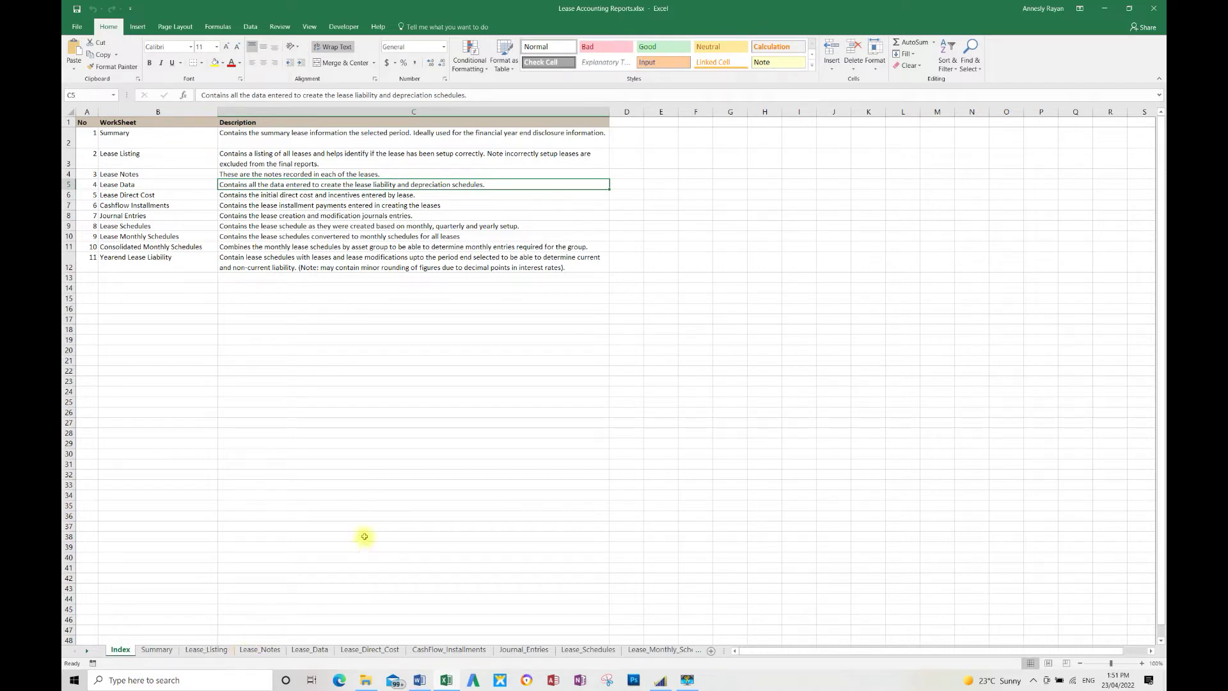
click(158, 650)
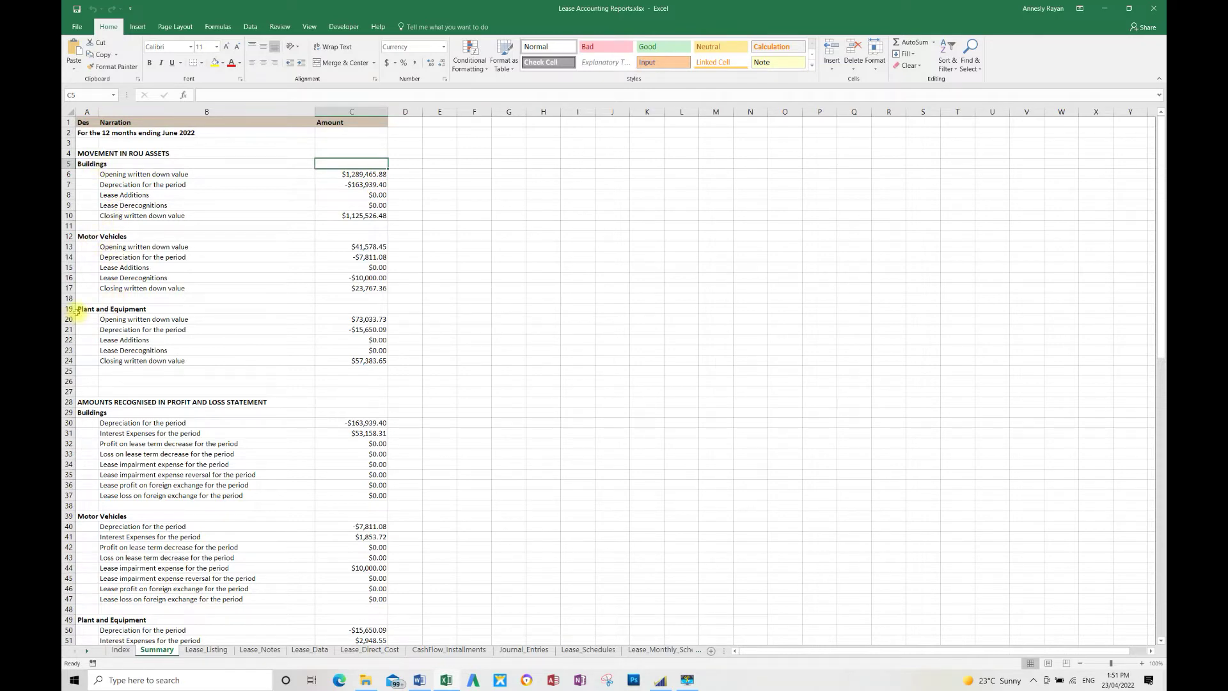
Examine the movement in ROU assets and the profit and loss amounts for each lease group on the Summary sheet
scroll(320, 348, down, 2)
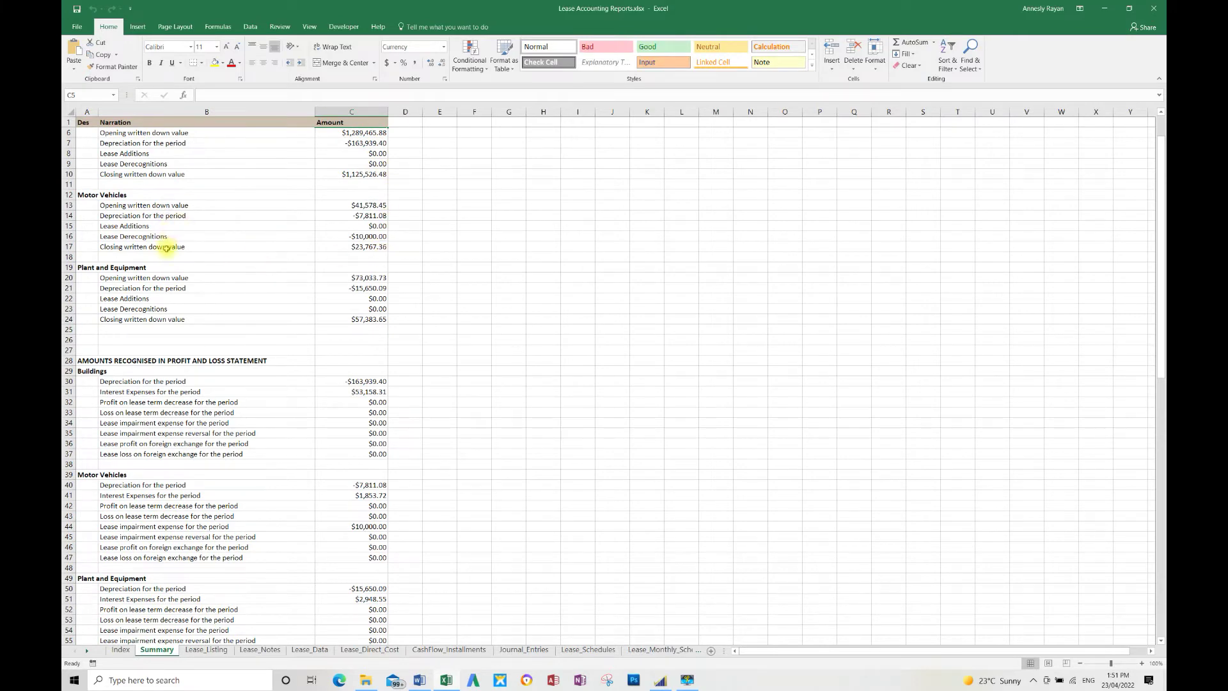
scroll(261, 384, down, 5)
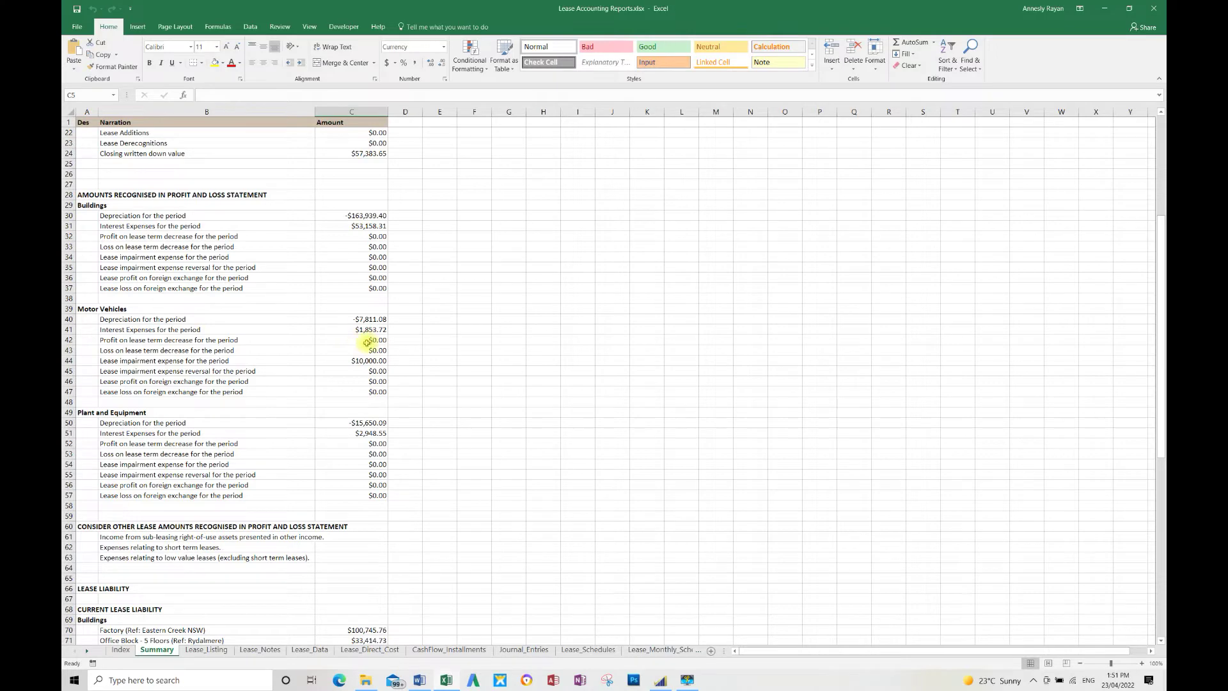
click(424, 443)
scroll(429, 444, down, 7)
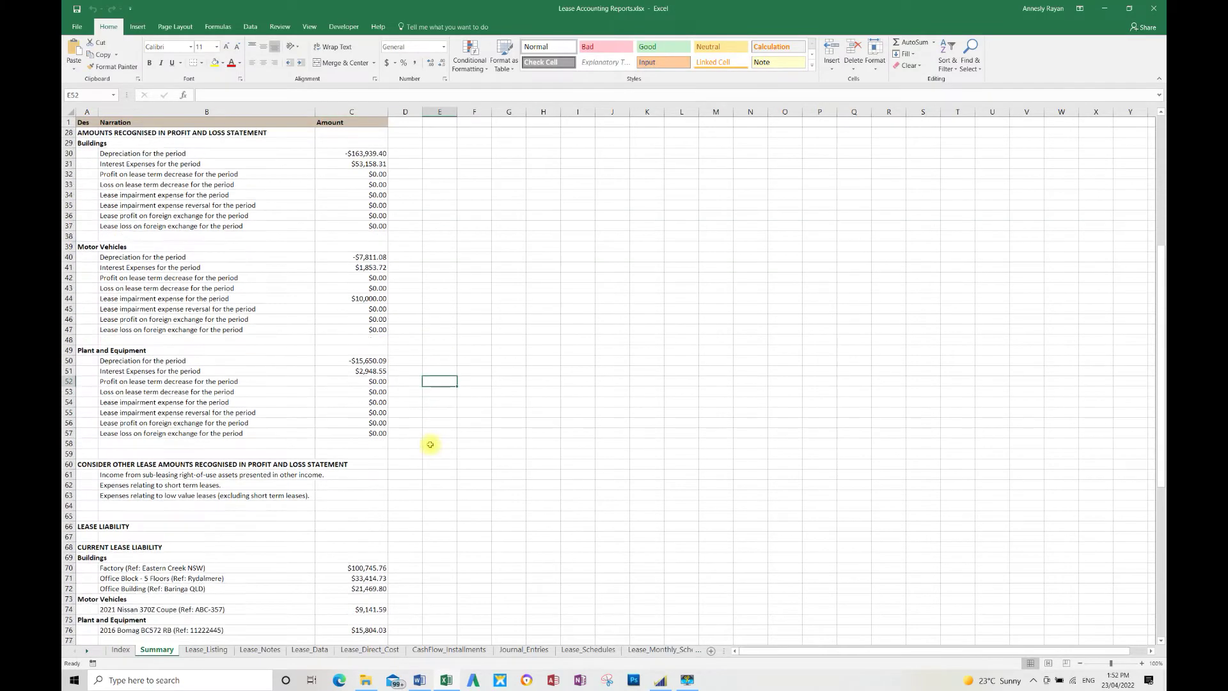
scroll(432, 444, down, 1)
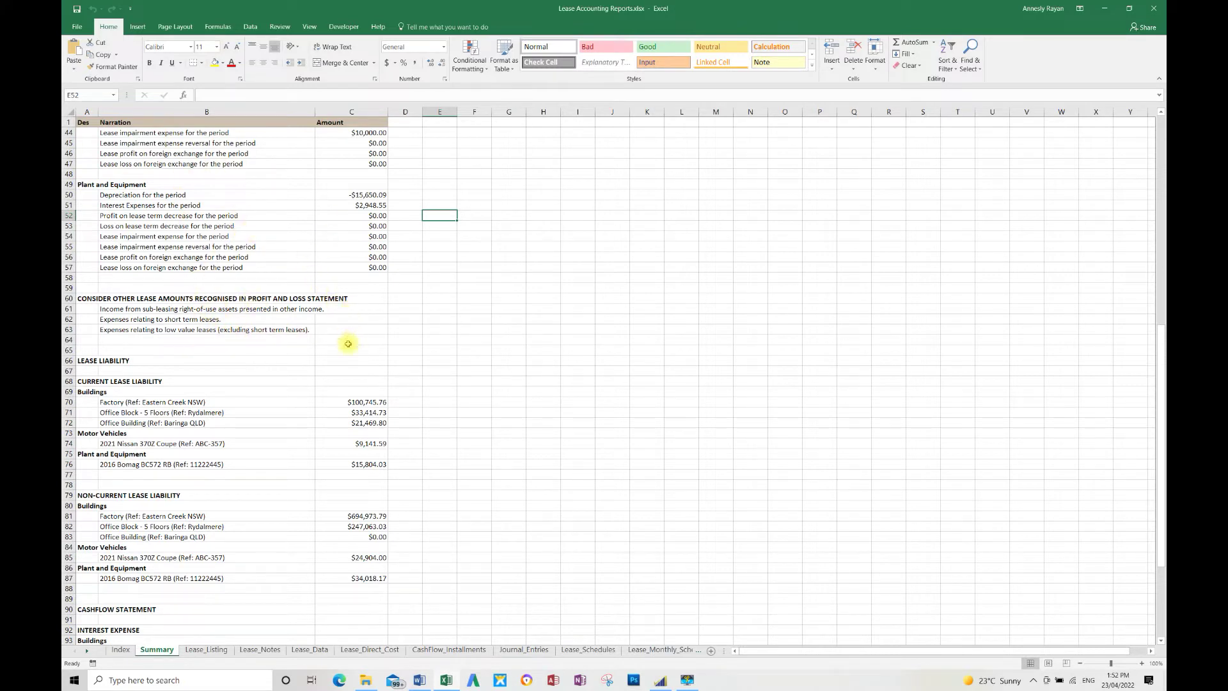
Examine the current and non-current lease liabilities and the cashflow statement section of the Summary sheet
click(269, 349)
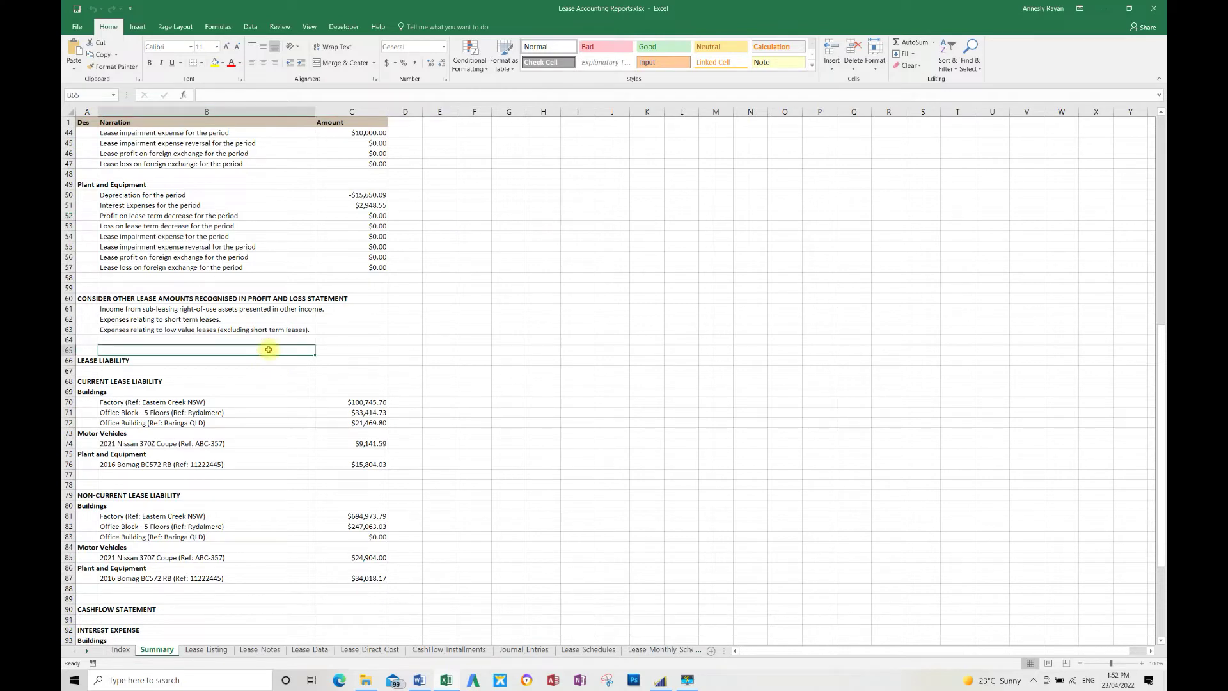
scroll(268, 349, down, 3)
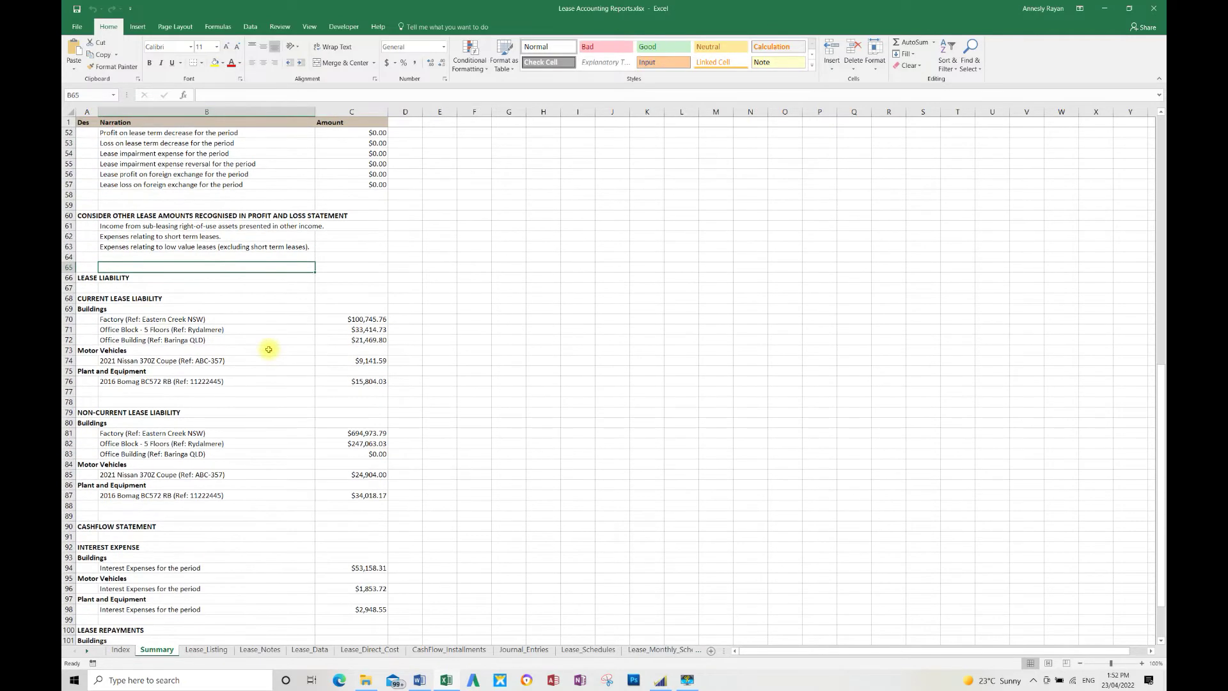
scroll(268, 349, down, 2)
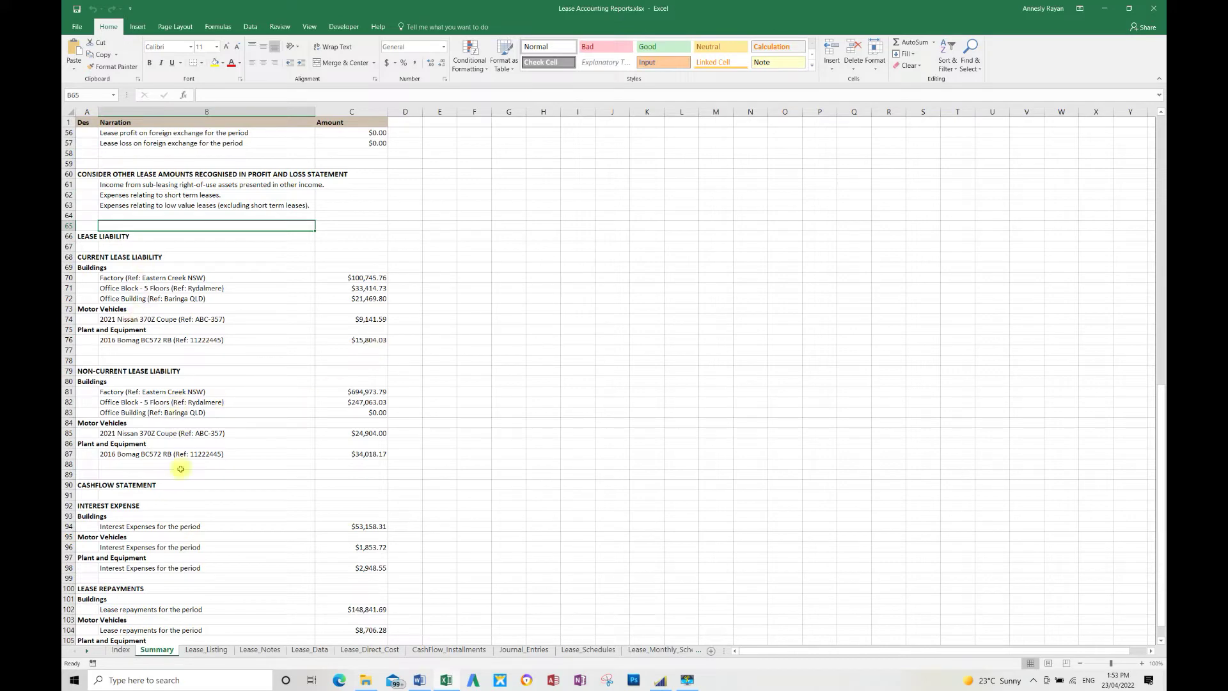
click(440, 422)
scroll(443, 421, down, 4)
scroll(442, 421, down, 2)
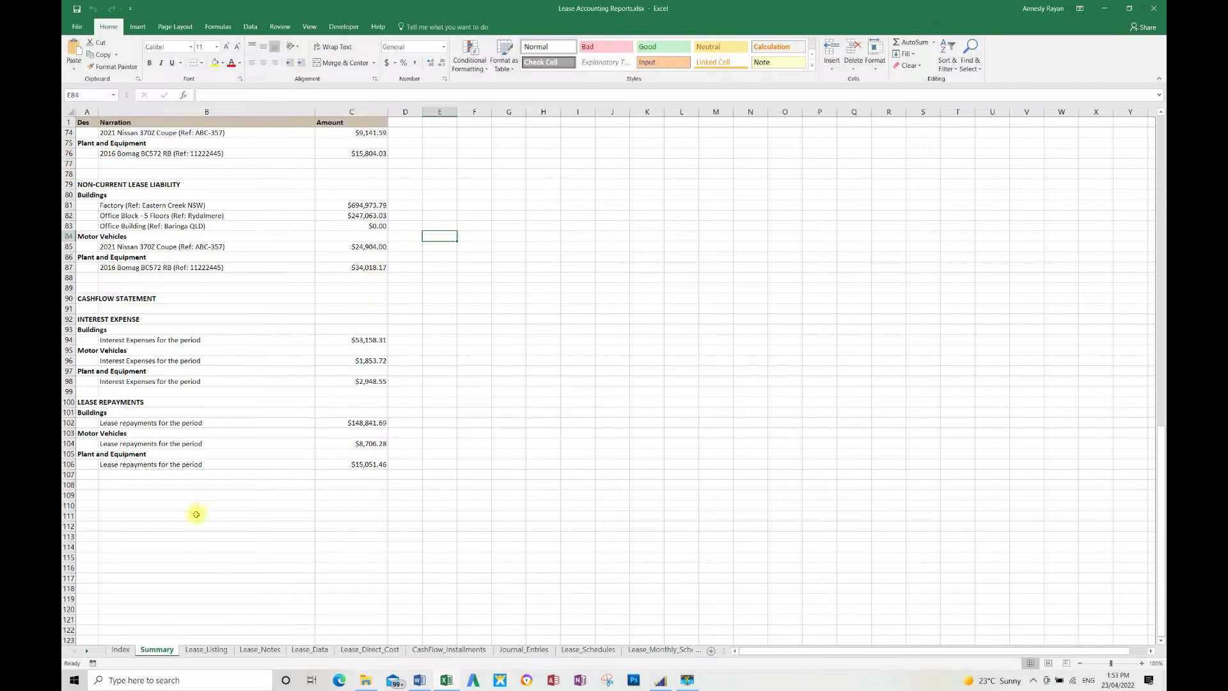
Check the Lease Validity column for every lease on the Lease_Listing sheet
click(210, 650)
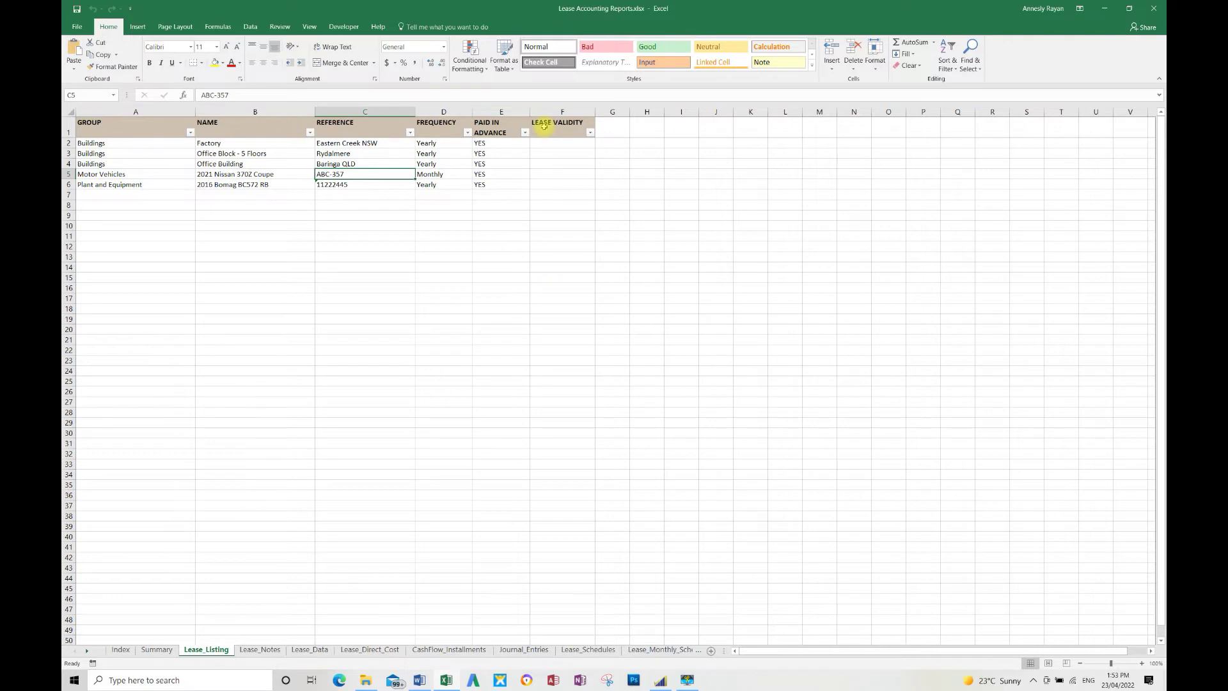
drag(556, 144, 567, 189)
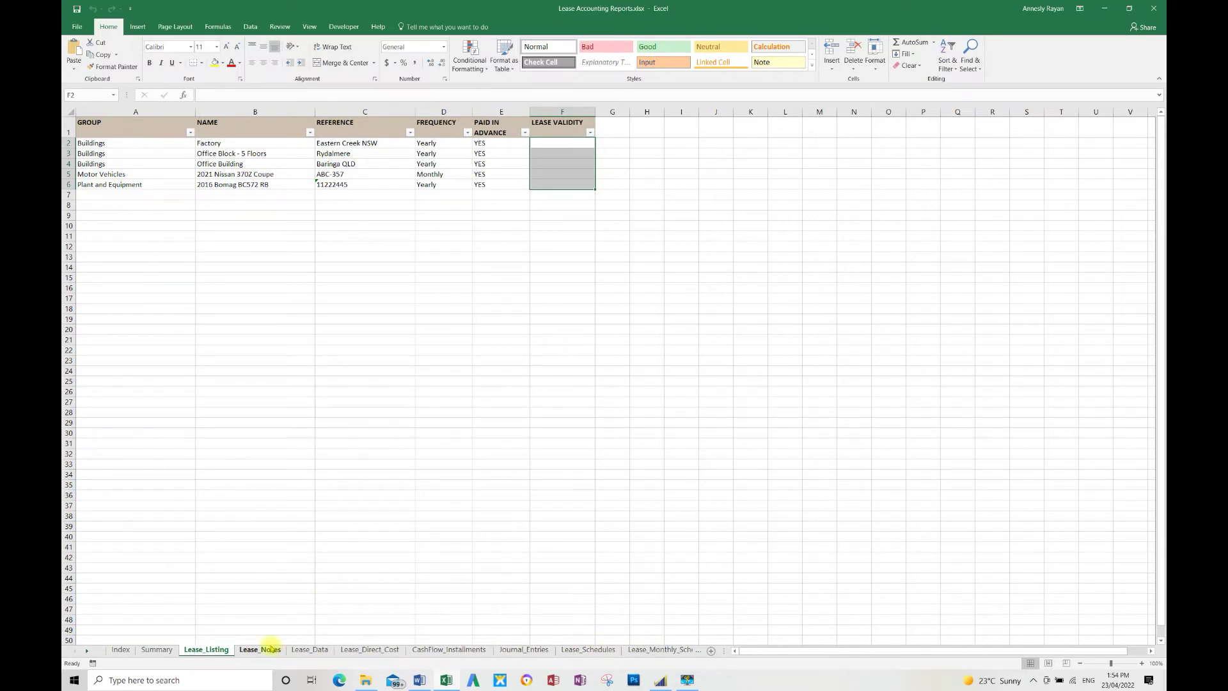
click(562, 147)
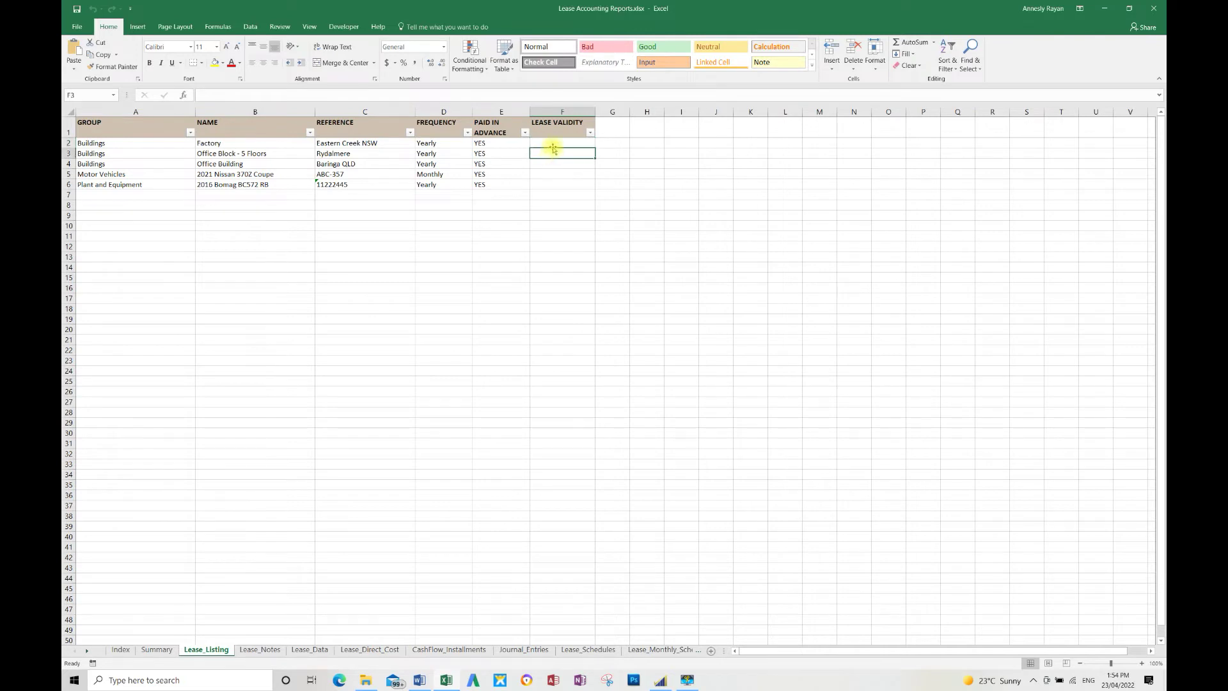
click(555, 153)
click(557, 164)
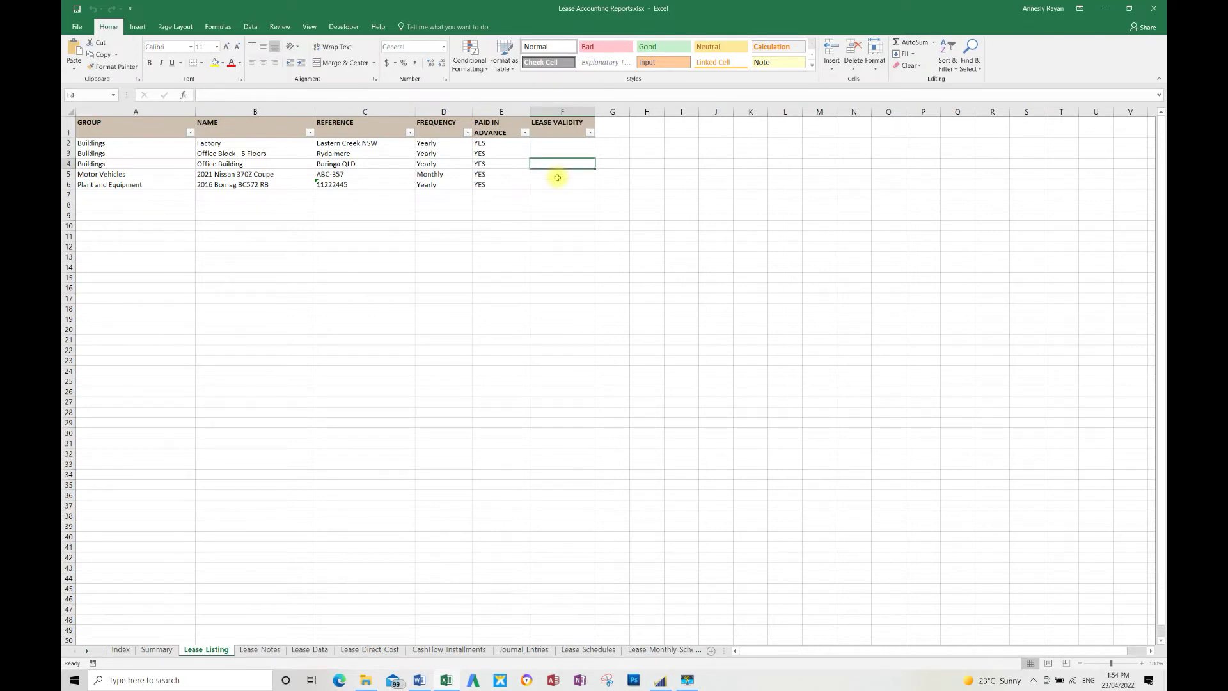
click(557, 177)
click(557, 186)
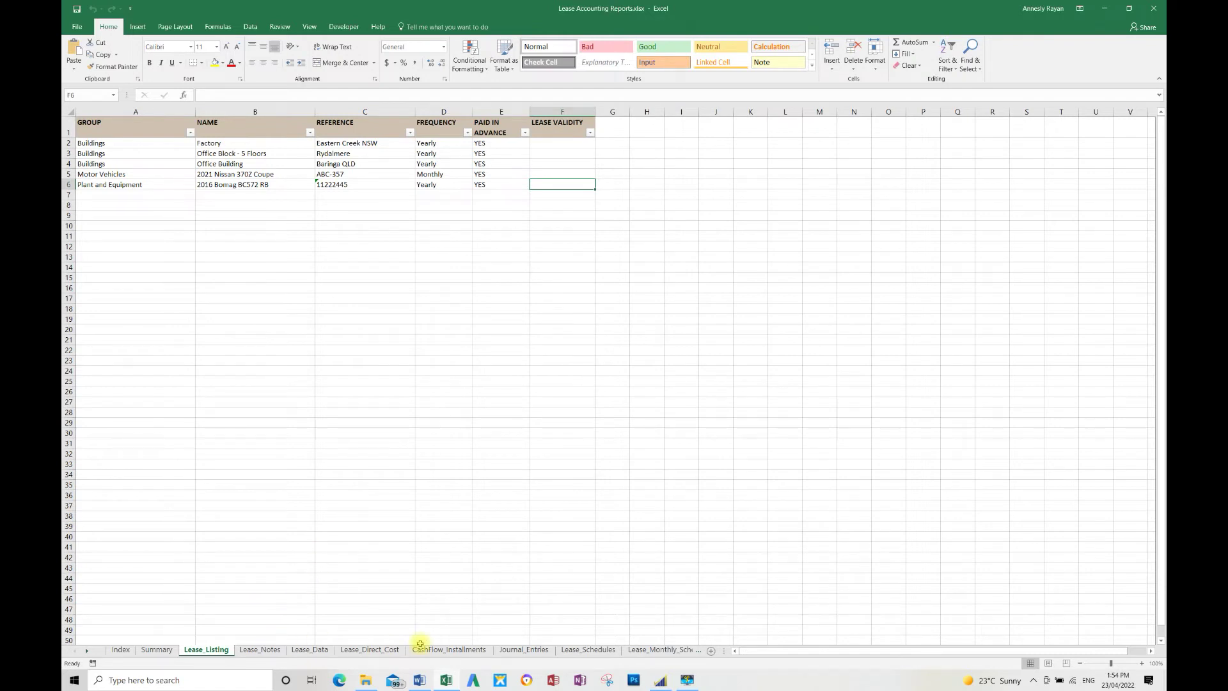
Look over the Lease_Notes sheet and examine the Lease_Data sheet across its installment columns and down its rows
click(269, 650)
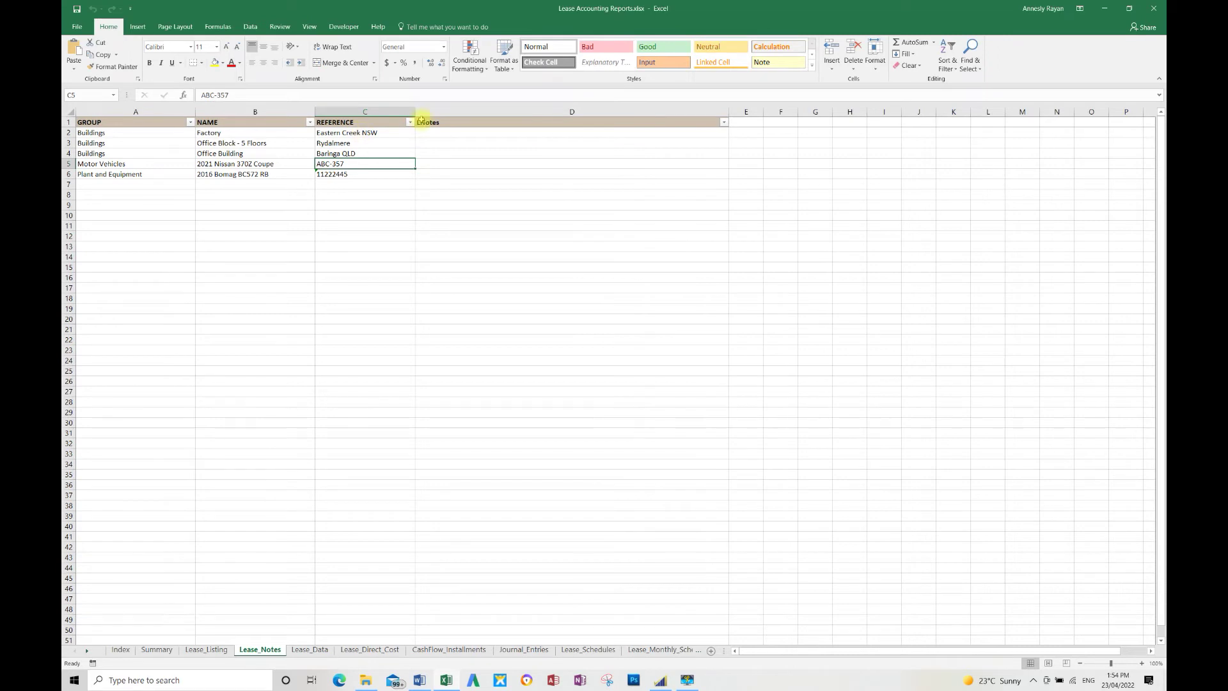
click(309, 650)
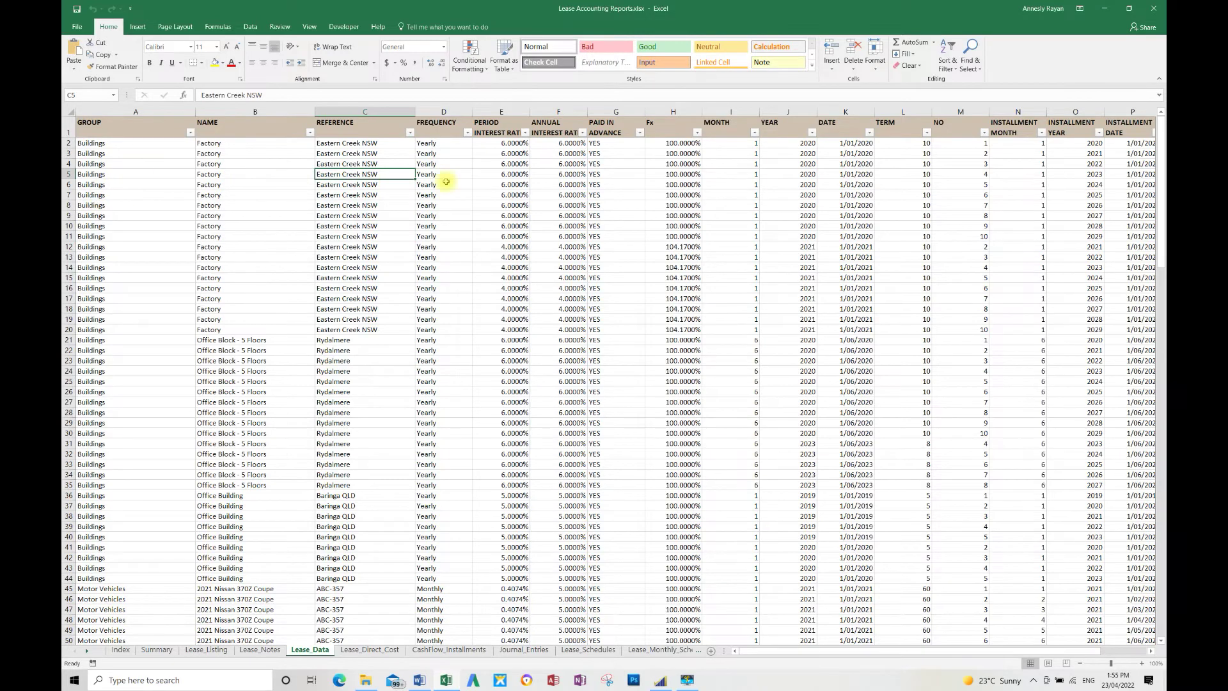
drag(793, 652, 931, 640)
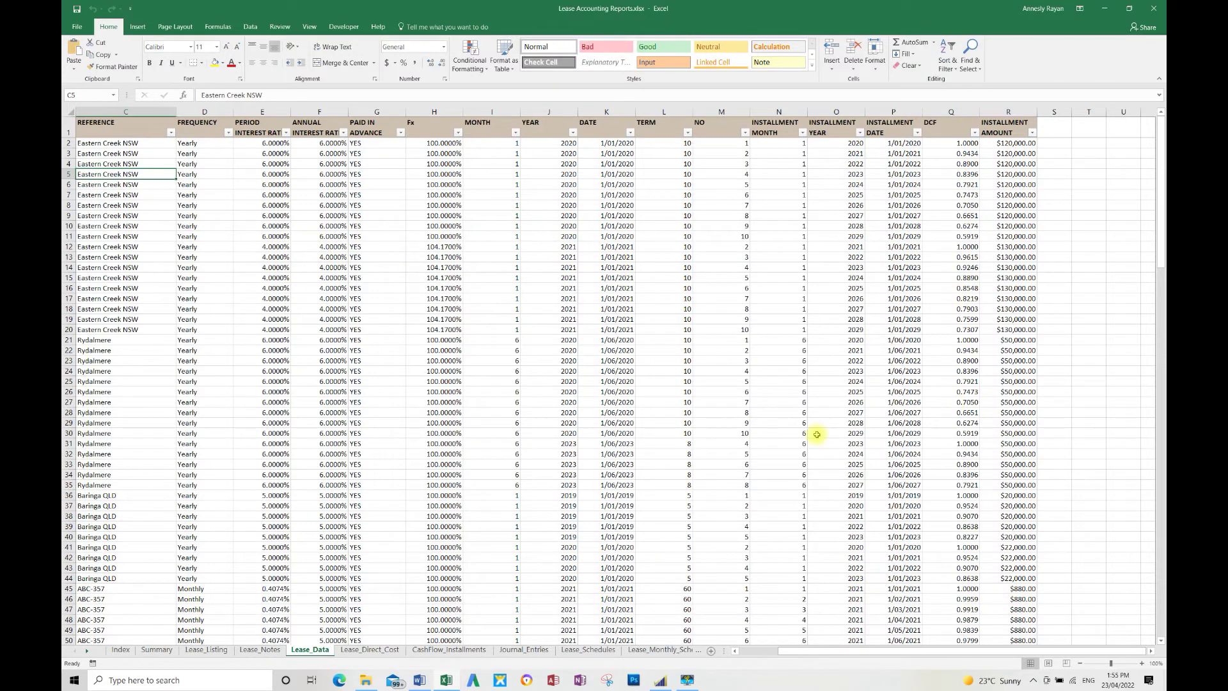
scroll(710, 423, down, 13)
scroll(710, 423, down, 4)
scroll(717, 420, down, 2)
Examine the initial direct cost and impairment entries on the Lease_Direct_Cost sheet, including the registration entry
click(372, 650)
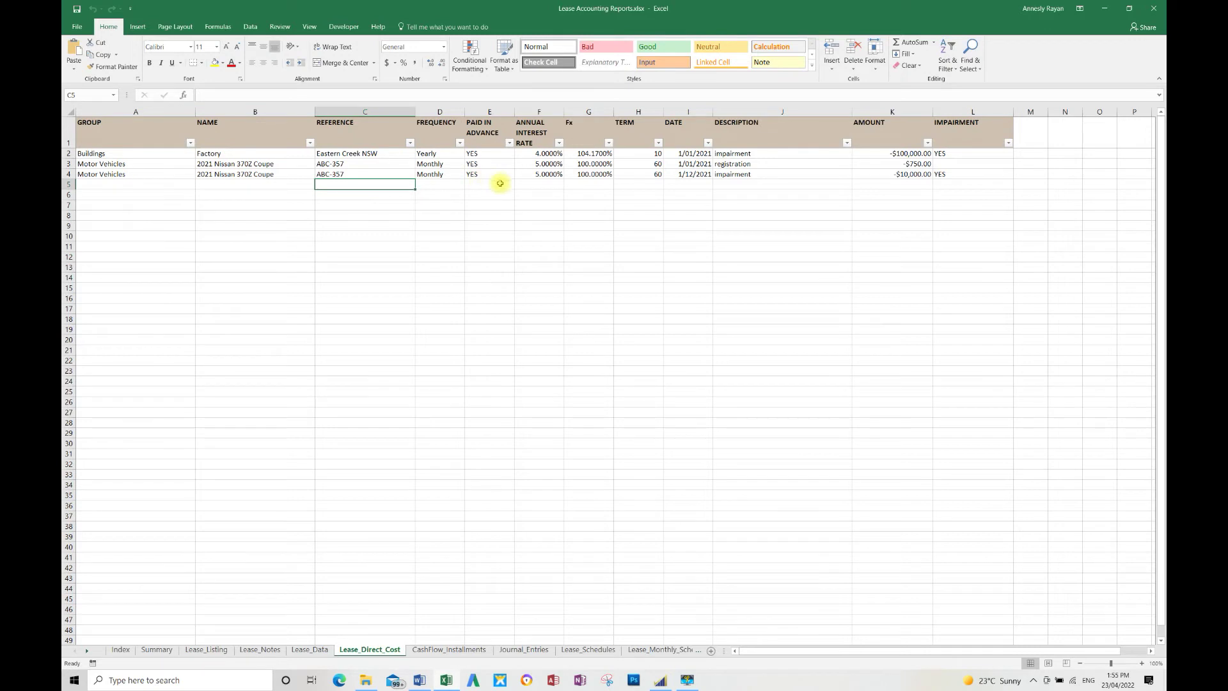
click(774, 168)
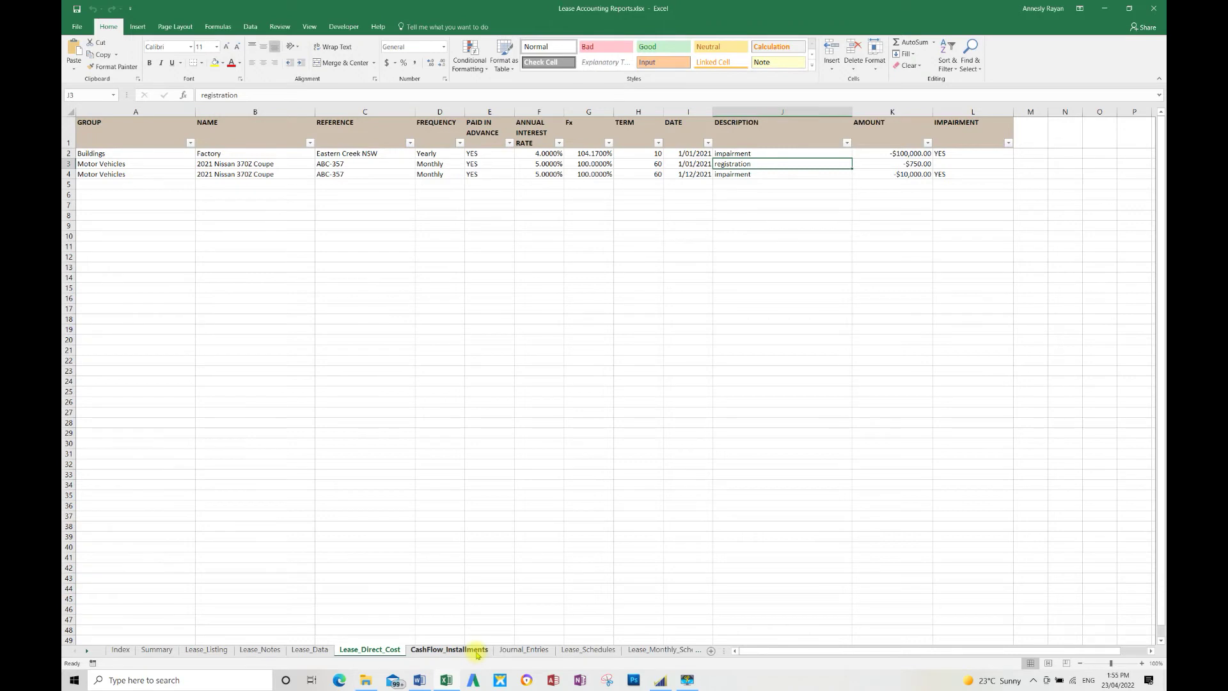
Review the lease payments on the CashFlow_Installments sheet and the lease creation and modification entries on Journal_Entries
click(449, 649)
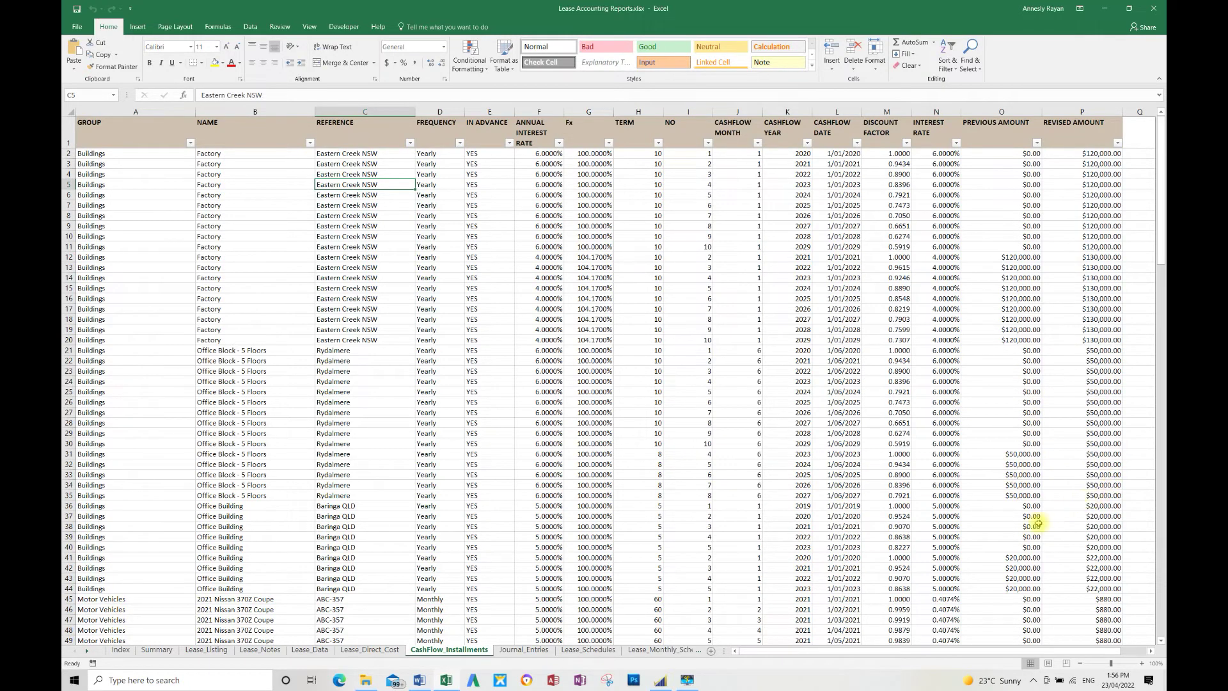
click(534, 651)
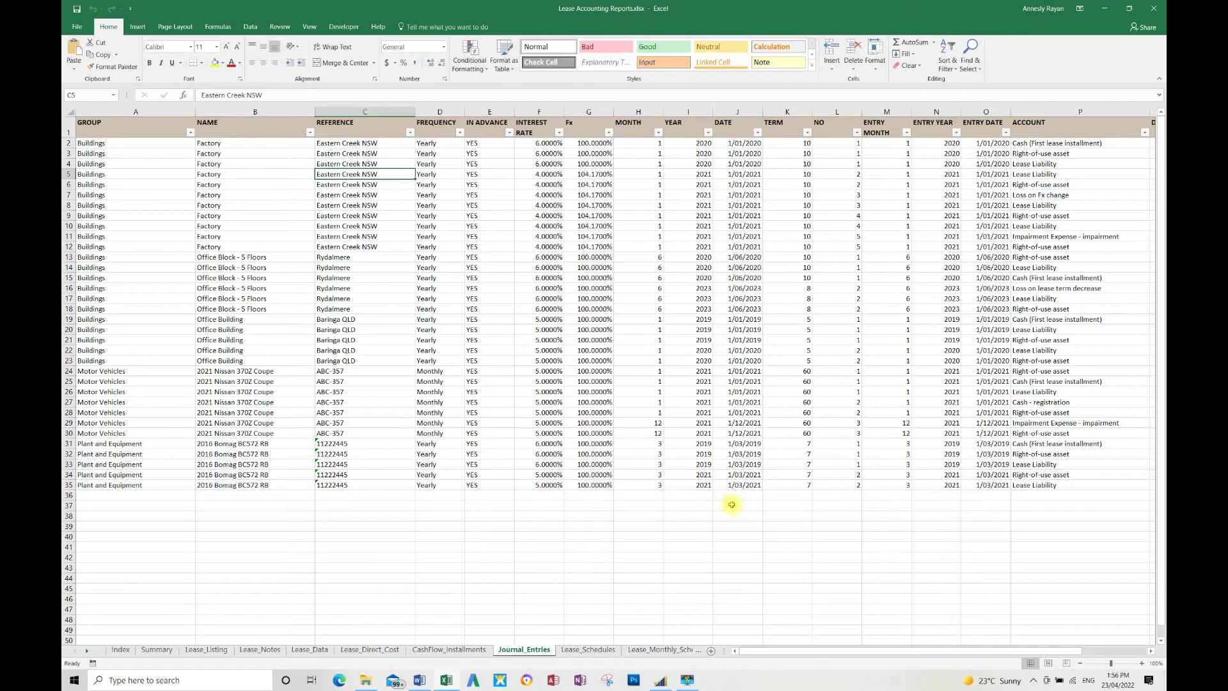
mouse_move(799, 658)
mouse_down()
mouse_move(872, 654)
mouse_move(796, 656)
mouse_up()
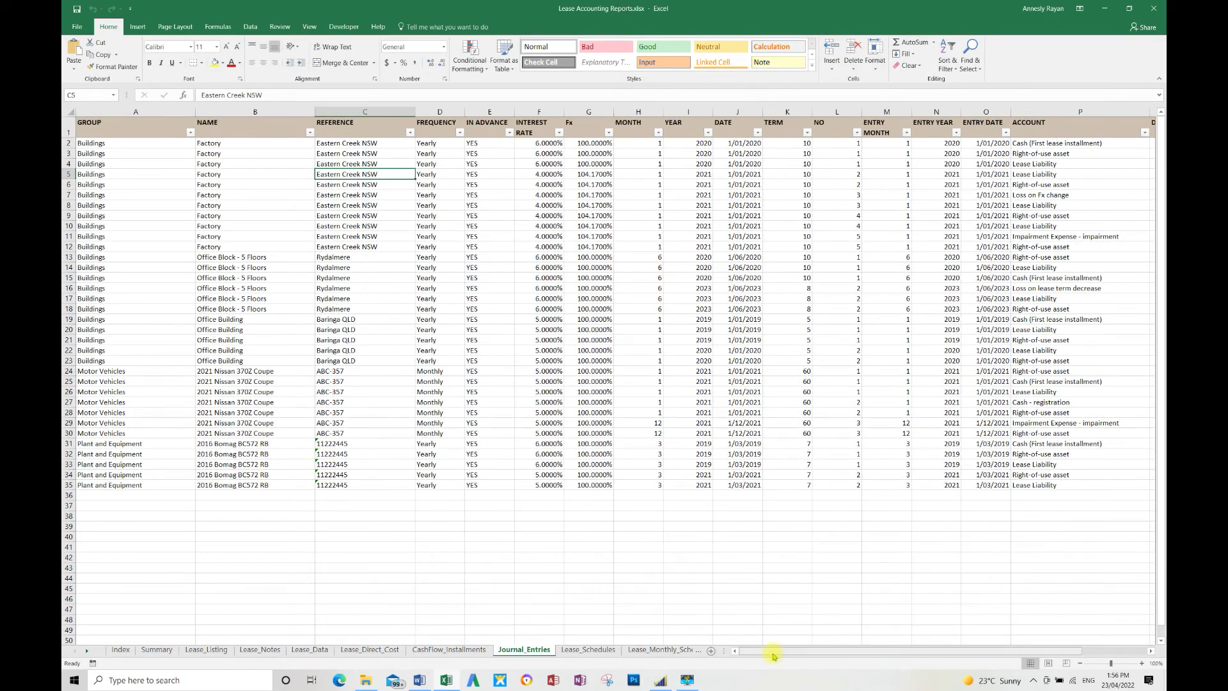
Review the Lease_Schedules sheet and the Lease_Monthly_Schedules sheet across to its liability and asset balance columns
click(589, 650)
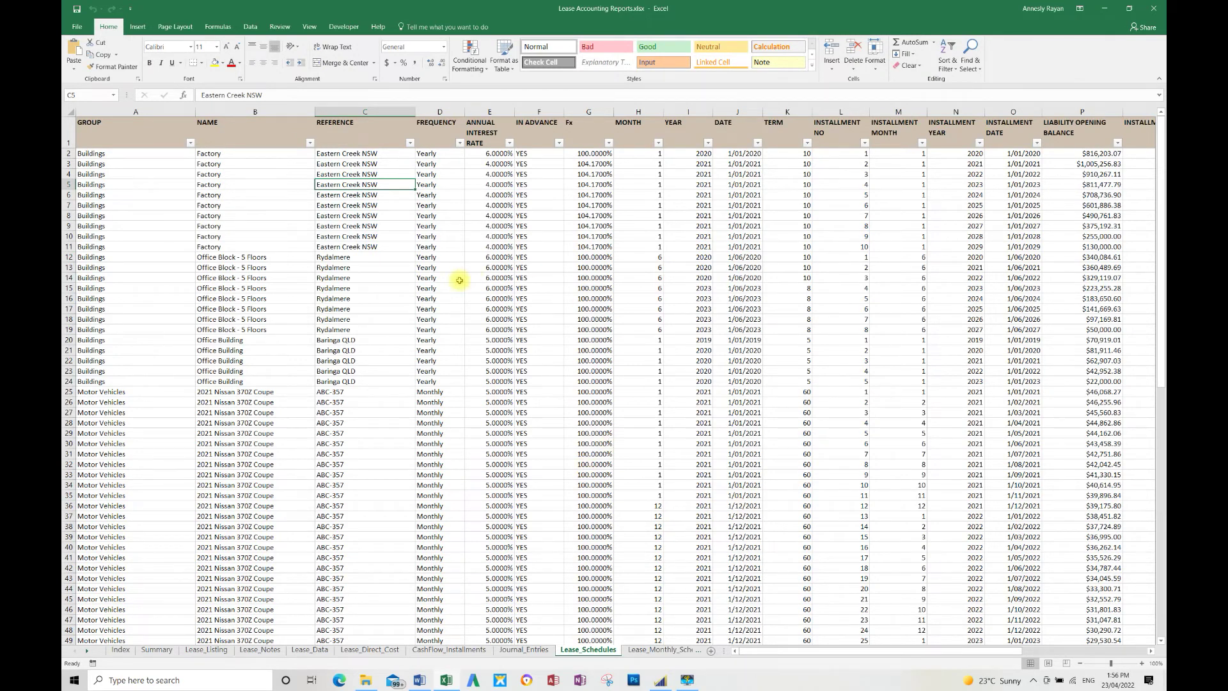
click(673, 651)
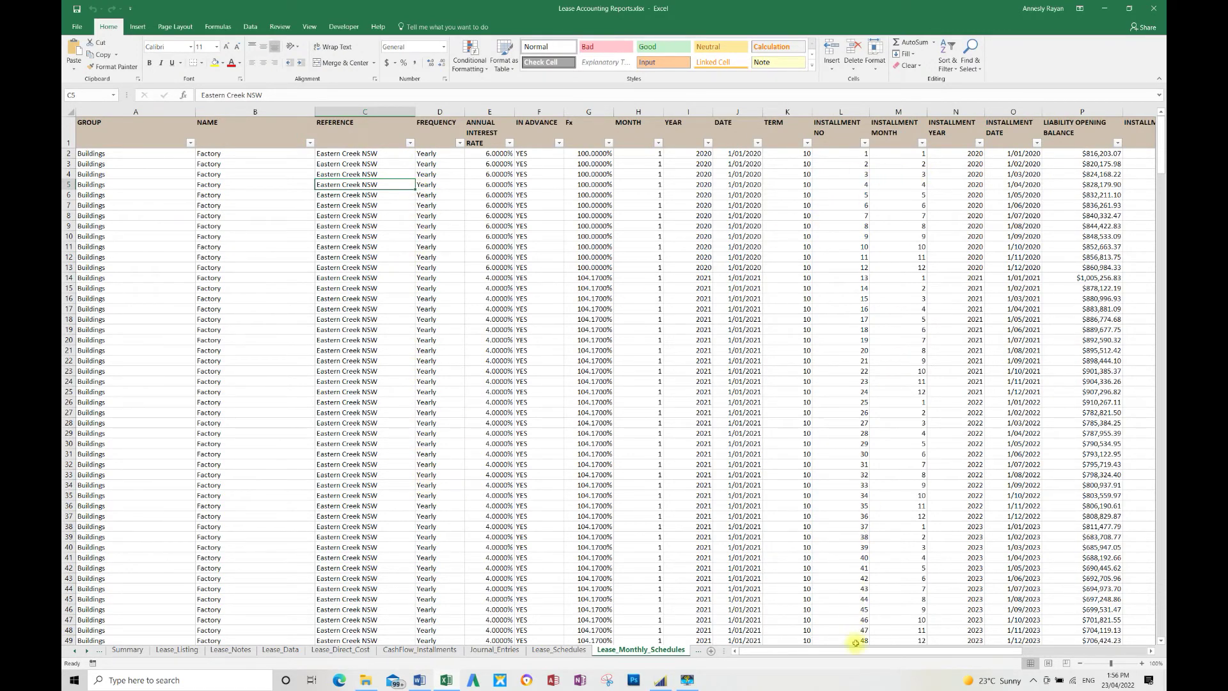
drag(849, 652, 912, 659)
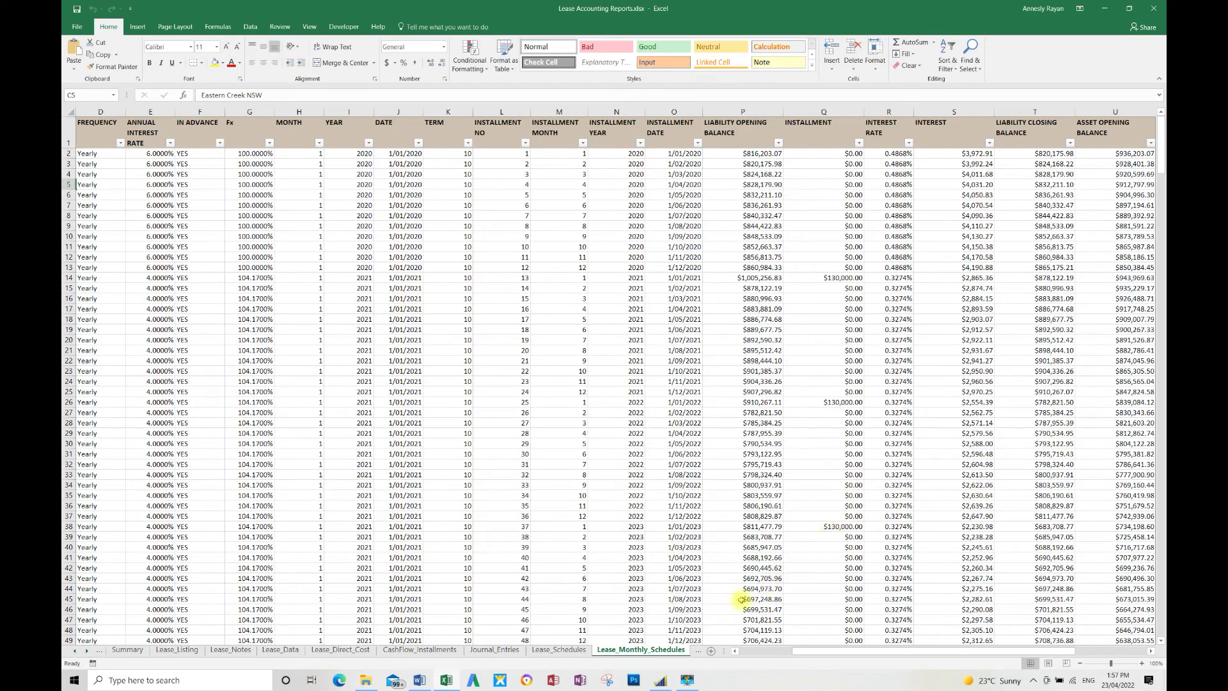
Examine the Consolidated_Monthly_Schedules sheet through the Buildings, Motor Vehicles, and Plant and Equipment groups
click(86, 651)
click(87, 651)
click(87, 651)
click(86, 651)
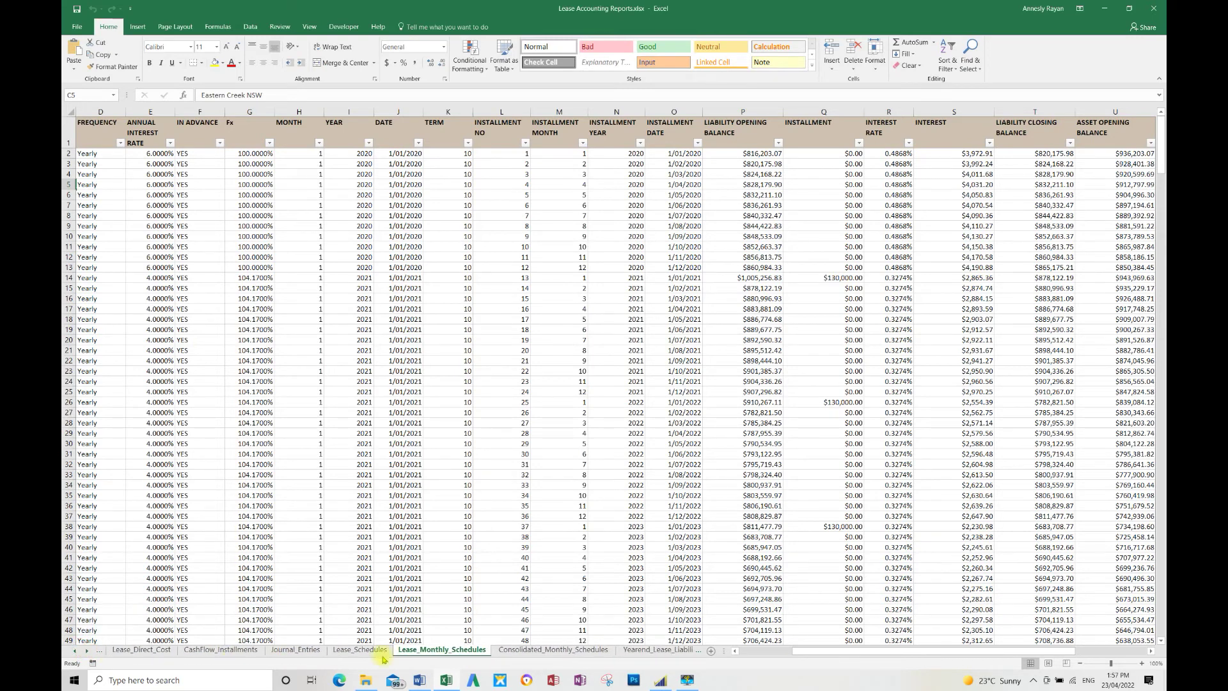
click(562, 651)
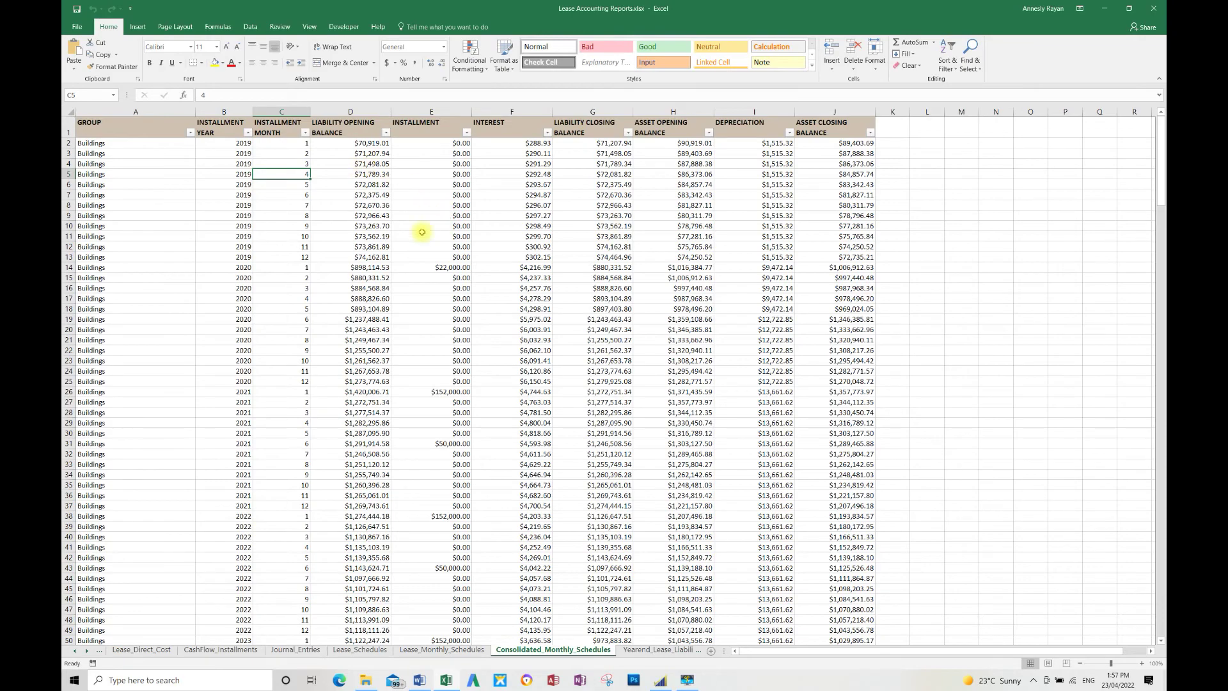
scroll(128, 384, down, 13)
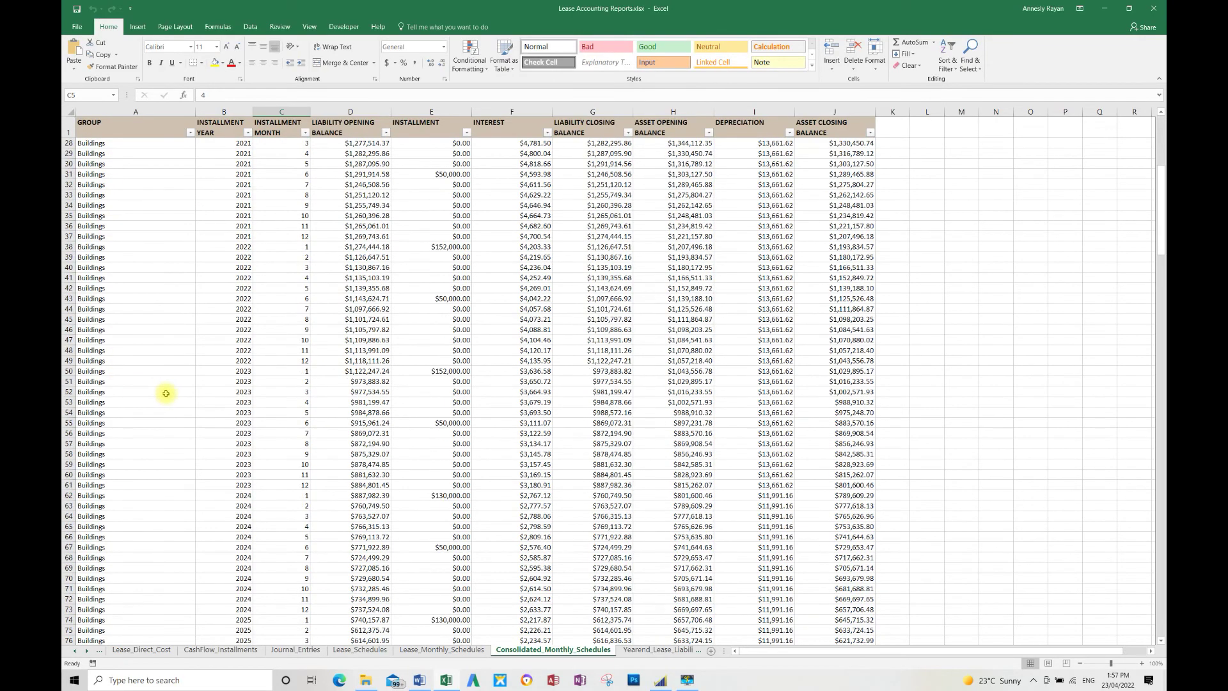
scroll(176, 392, down, 20)
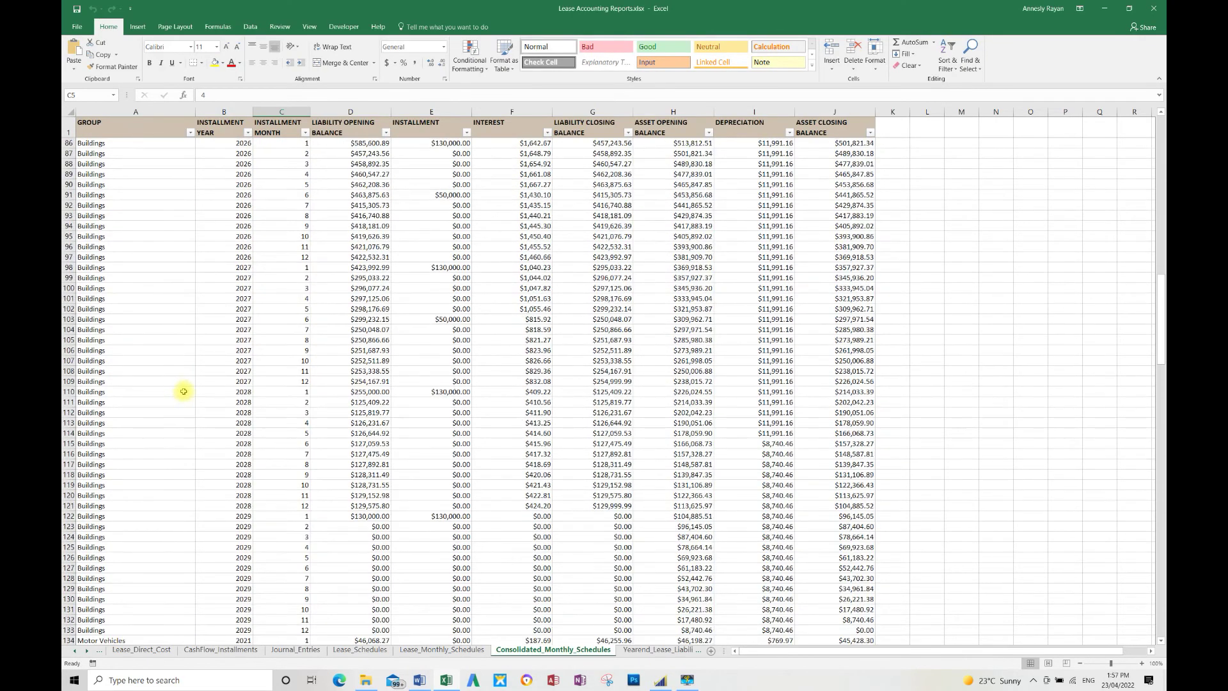
scroll(153, 493, down, 20)
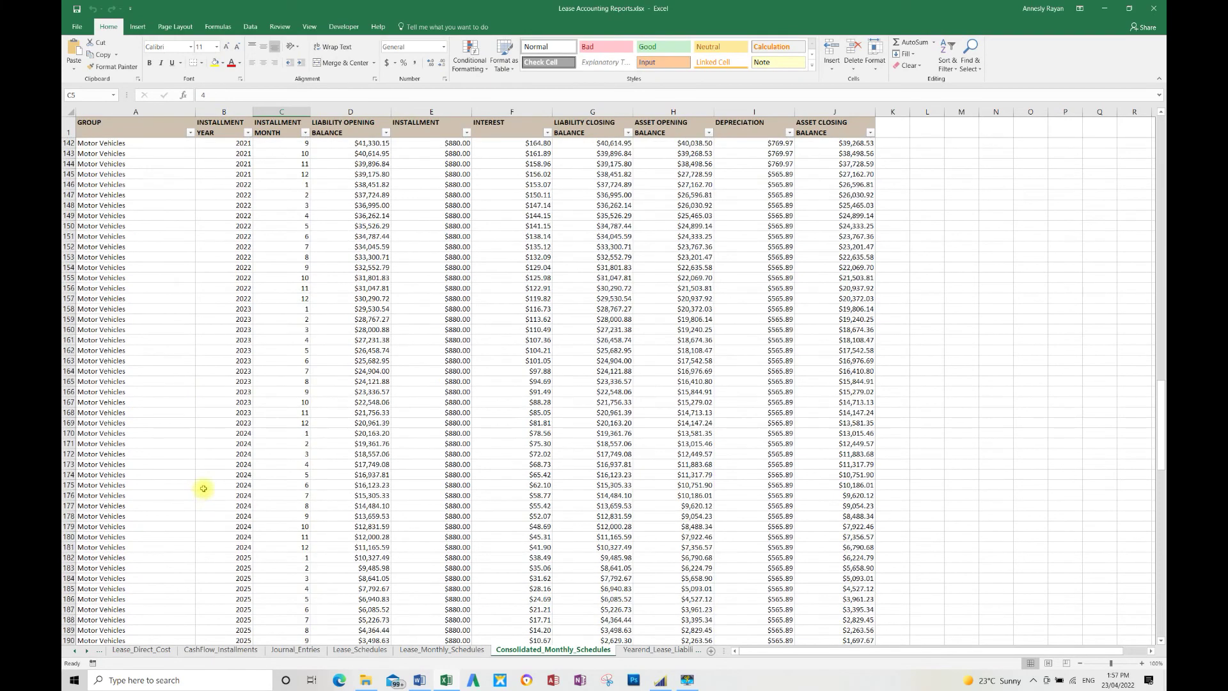
scroll(203, 489, down, 2)
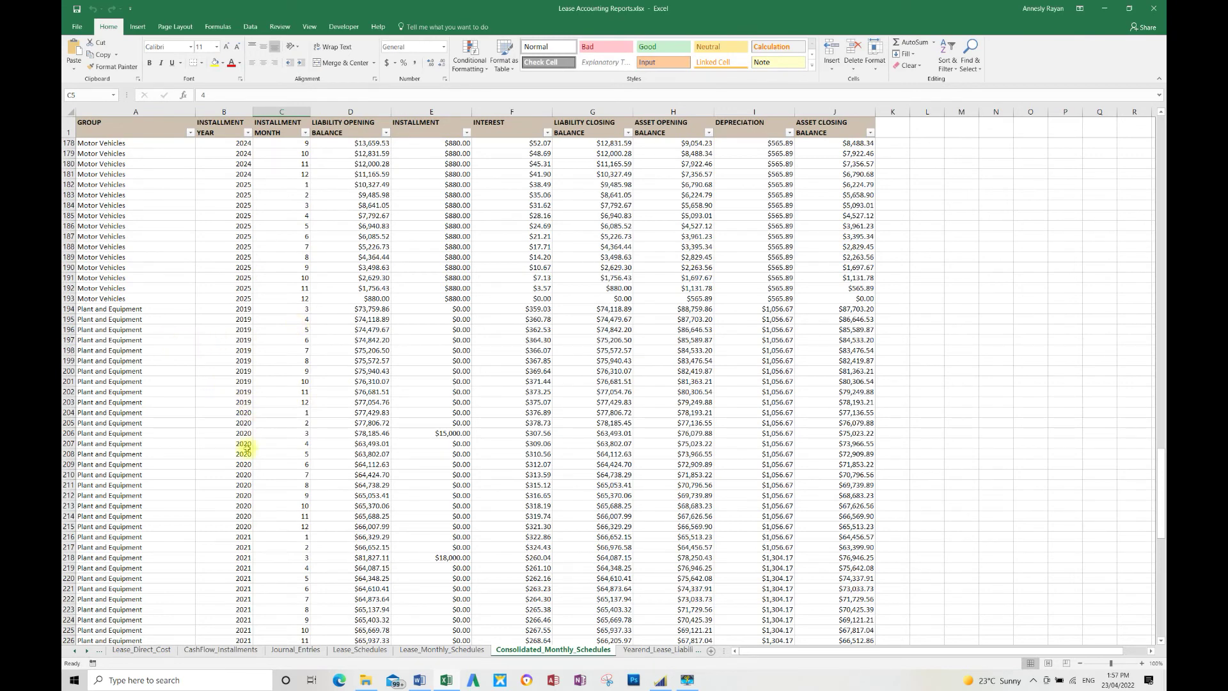
Examine the Yearend_Lease_Liability sheet through the Factory lease and into the Office Block - 5 Floors lease schedule
click(656, 650)
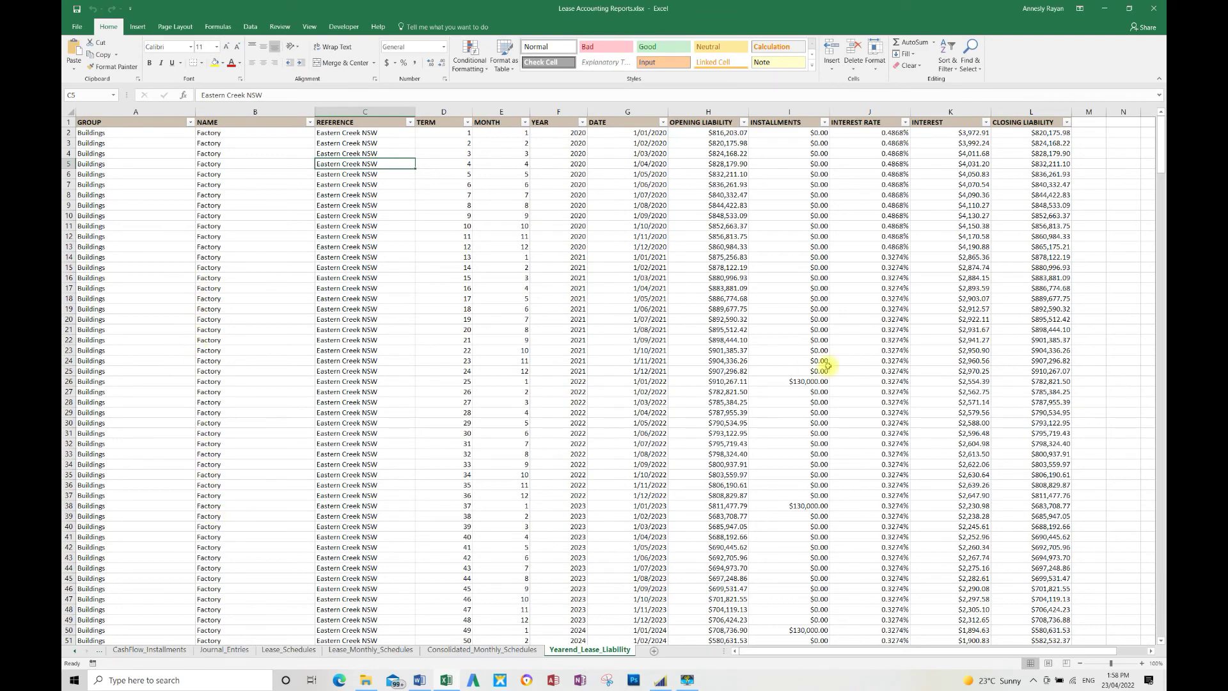
scroll(827, 366, down, 7)
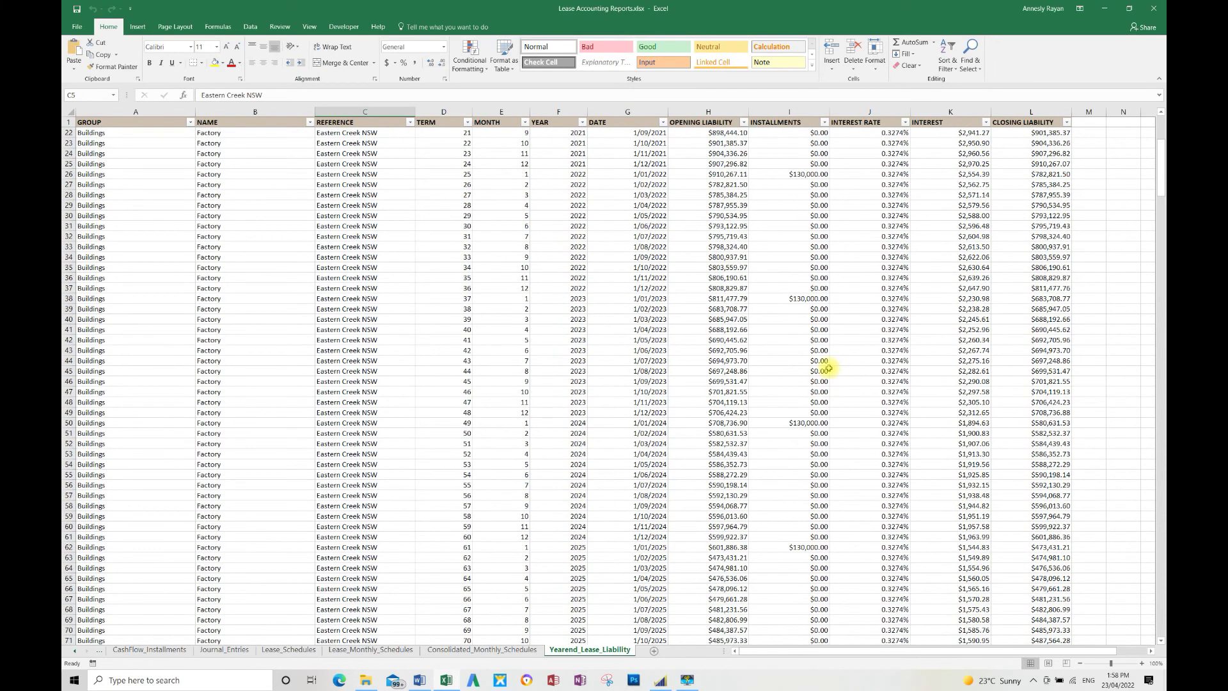
scroll(827, 368, down, 7)
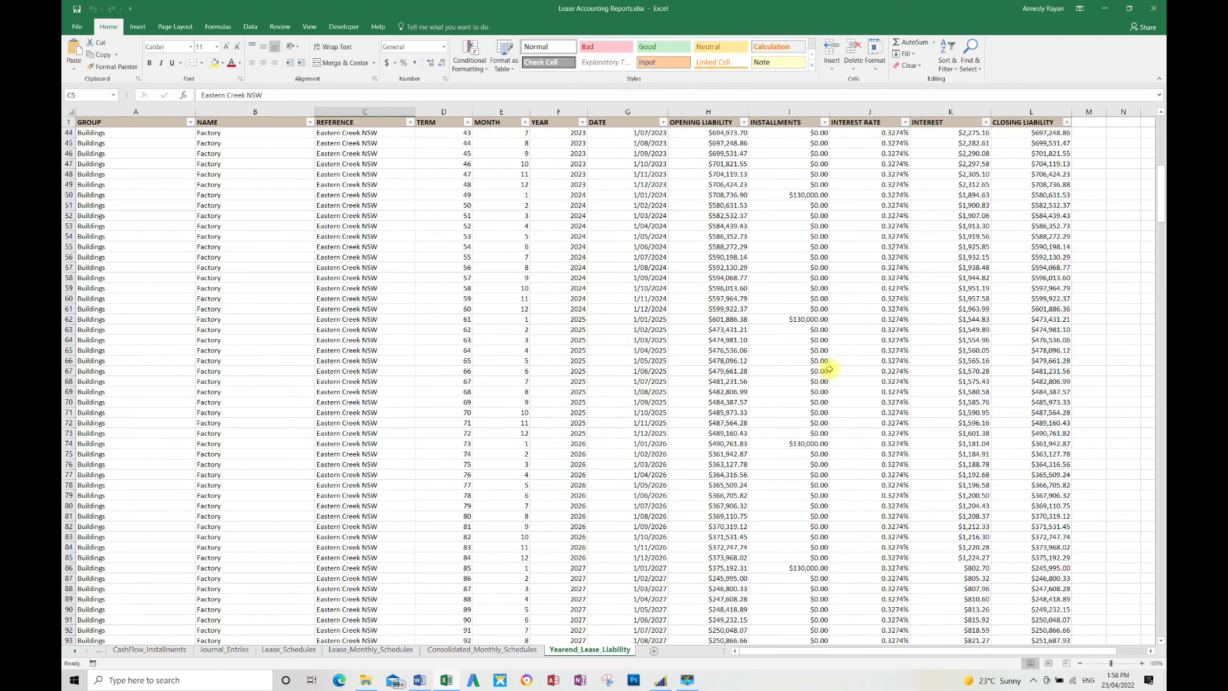
scroll(827, 367, down, 4)
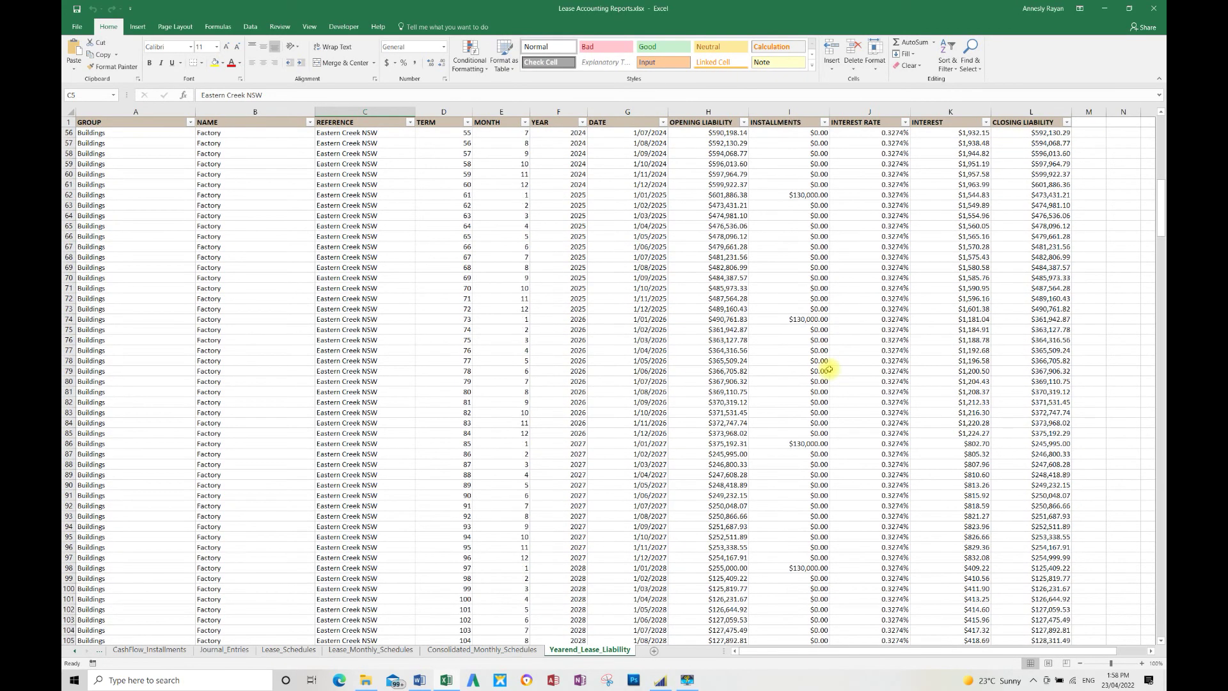
scroll(828, 369, down, 7)
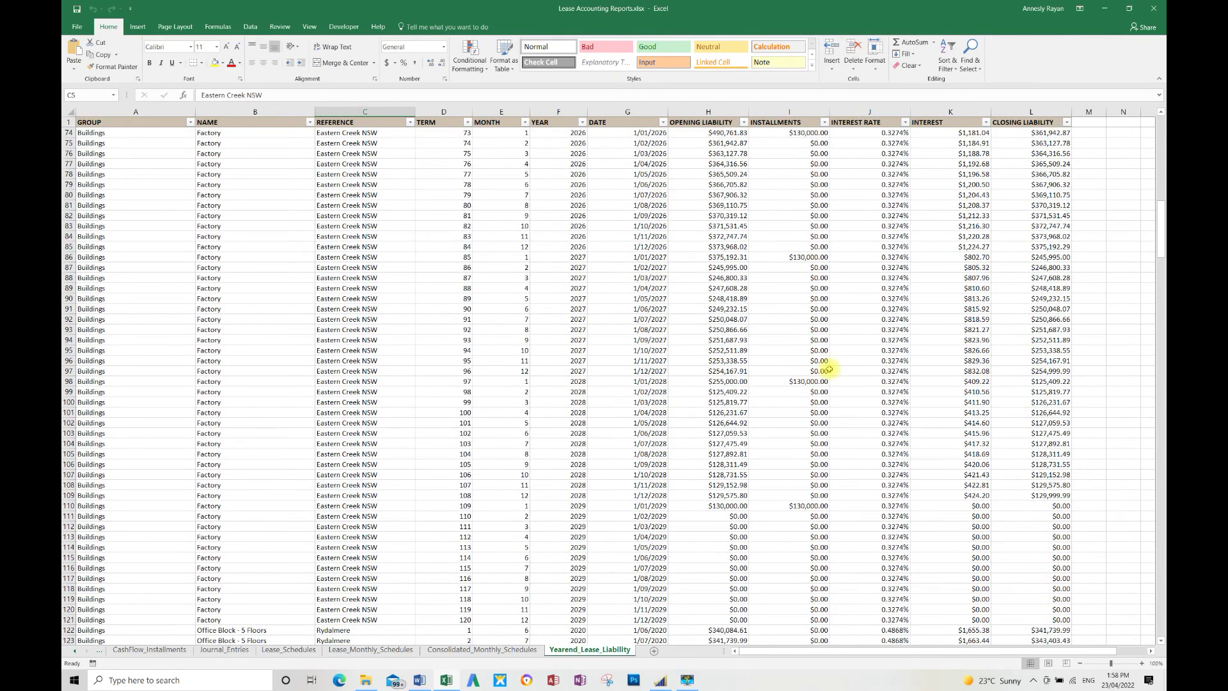
scroll(828, 368, down, 5)
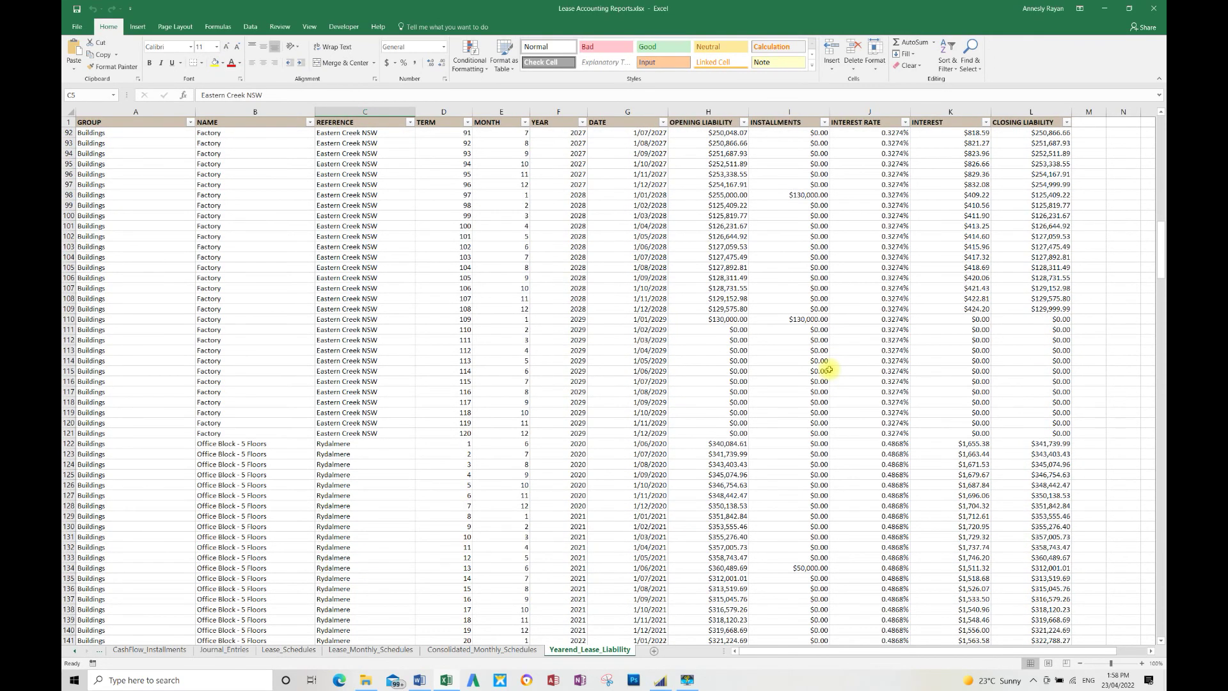
scroll(829, 369, down, 5)
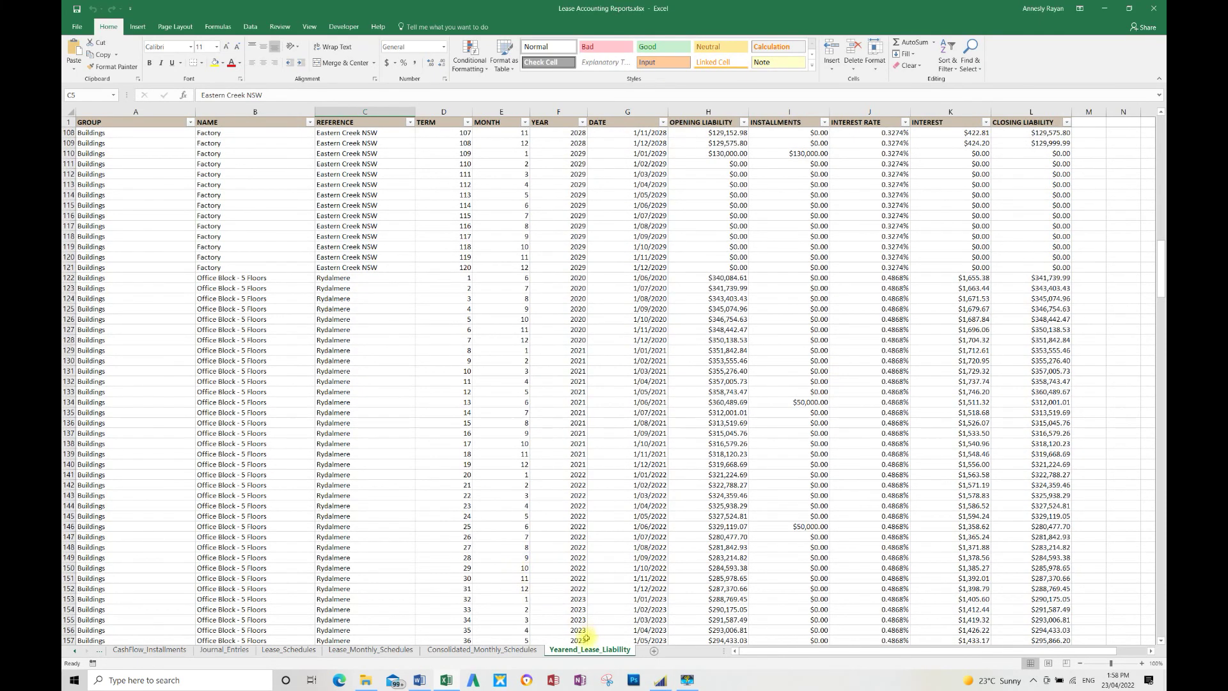
Return to the Summary sheet near the start of the workbook
click(72, 651)
click(74, 653)
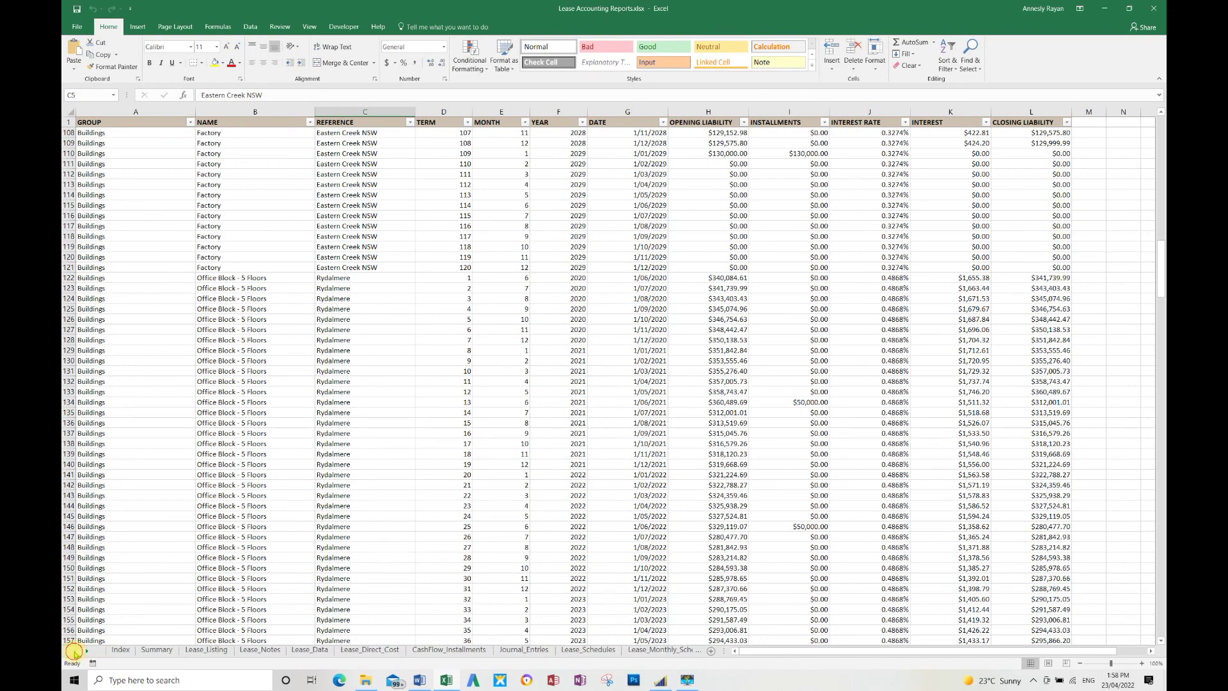
click(157, 650)
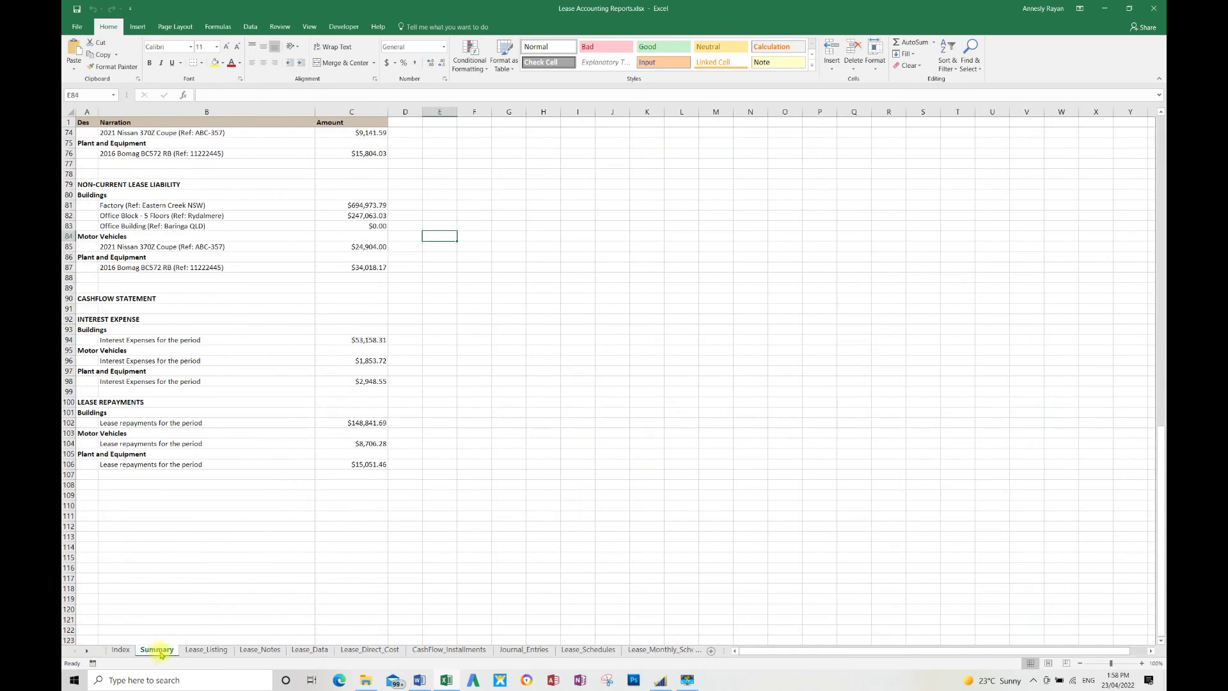